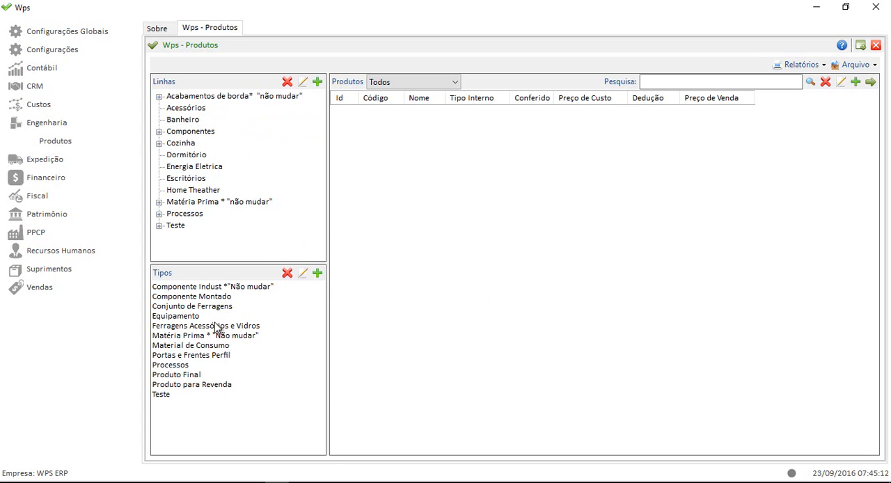
# List the products of type Componente Indust *"Não mudar" and examine the Lateral Direita and Lateral Esquerda rows.
pyautogui.click(224, 290)
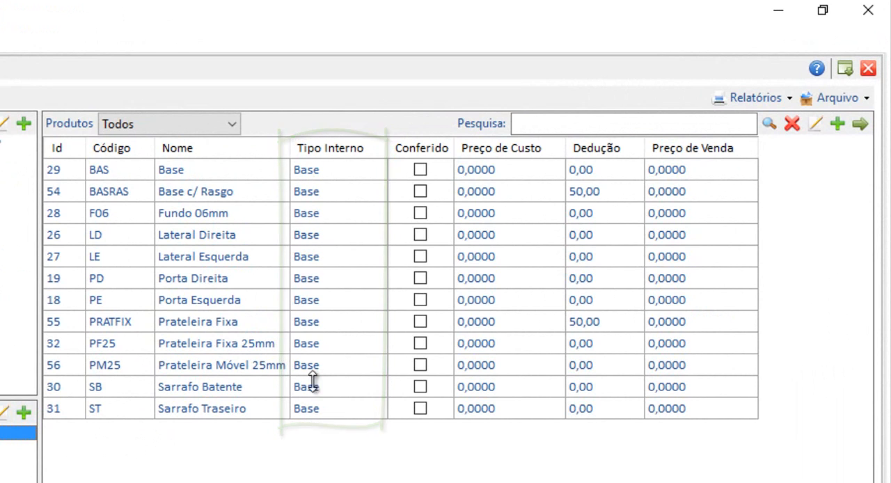
pyautogui.click(224, 240)
pyautogui.click(227, 259)
pyautogui.click(231, 240)
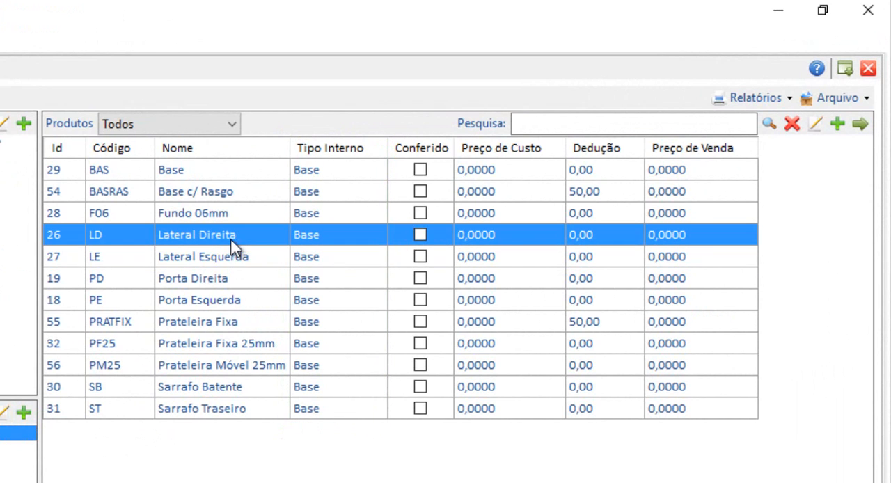
pyautogui.click(237, 256)
pyautogui.click(239, 241)
pyautogui.click(241, 255)
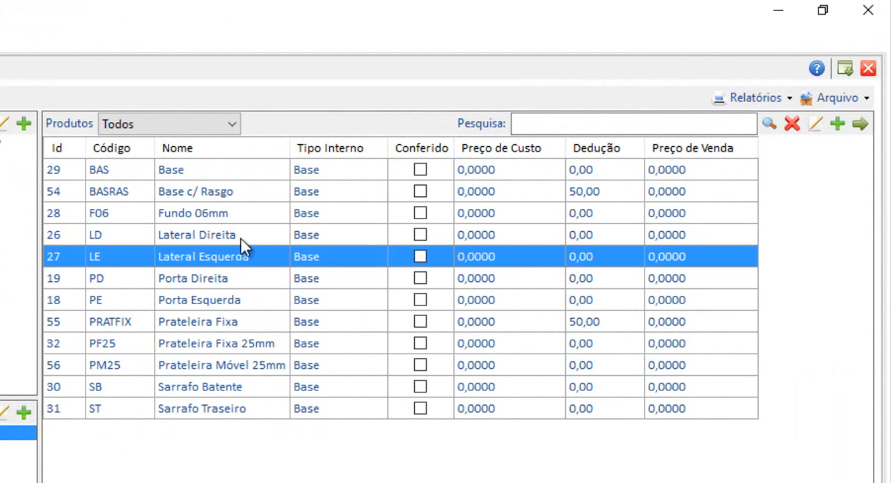
pyautogui.click(241, 240)
pyautogui.click(240, 254)
pyautogui.click(241, 241)
pyautogui.click(245, 254)
pyautogui.click(242, 237)
pyautogui.click(251, 256)
# Open the Lateral Esquerda product record and examine its name and code.
pyautogui.doubleClick(258, 261)
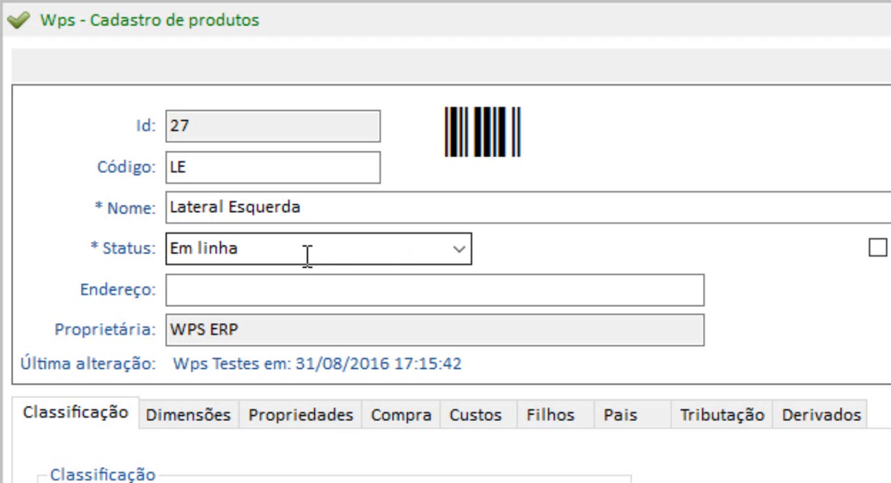
pyautogui.click(325, 207)
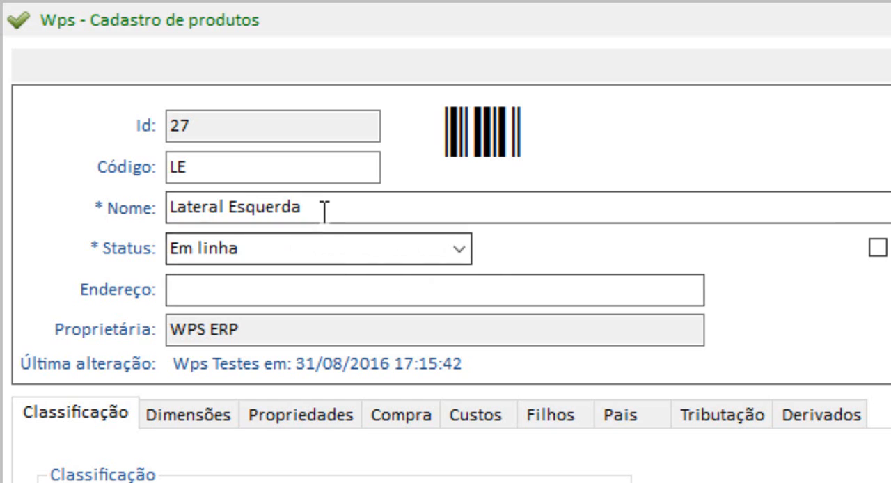
pyautogui.moveTo(223, 176); pyautogui.dragTo(168, 165)
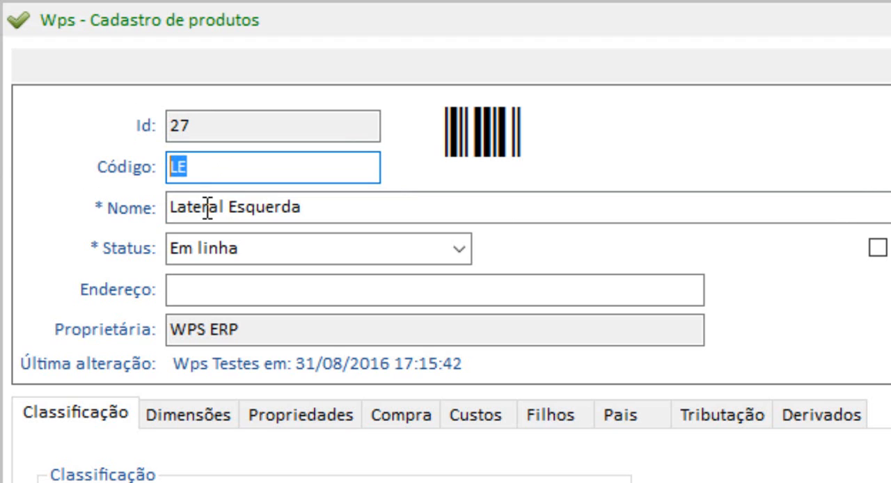
pyautogui.moveTo(225, 166); pyautogui.dragTo(10, 174)
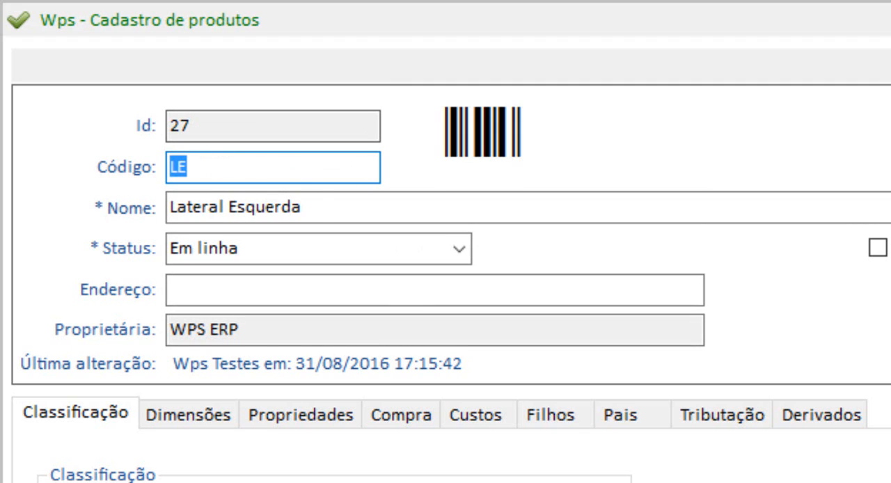
pyautogui.moveTo(279, 166); pyautogui.dragTo(2, 79)
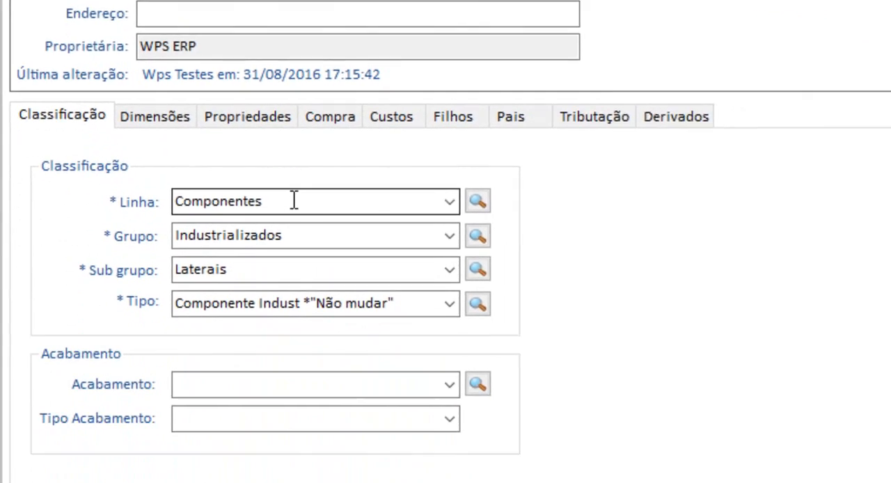
# Review the product's Linha, Grupo, Sub grupo and Tipo classification, keeping Laterais as the sub group.
pyautogui.moveTo(334, 406); pyautogui.dragTo(18, 420)
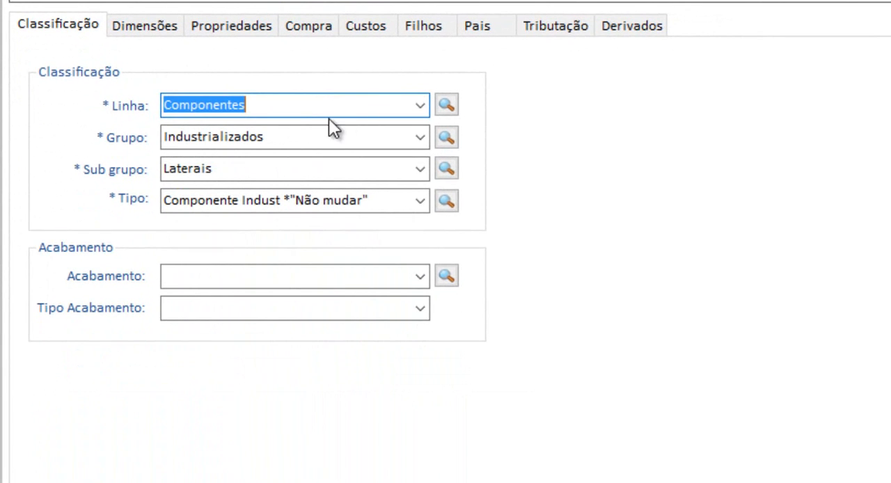
pyautogui.press('Tab')
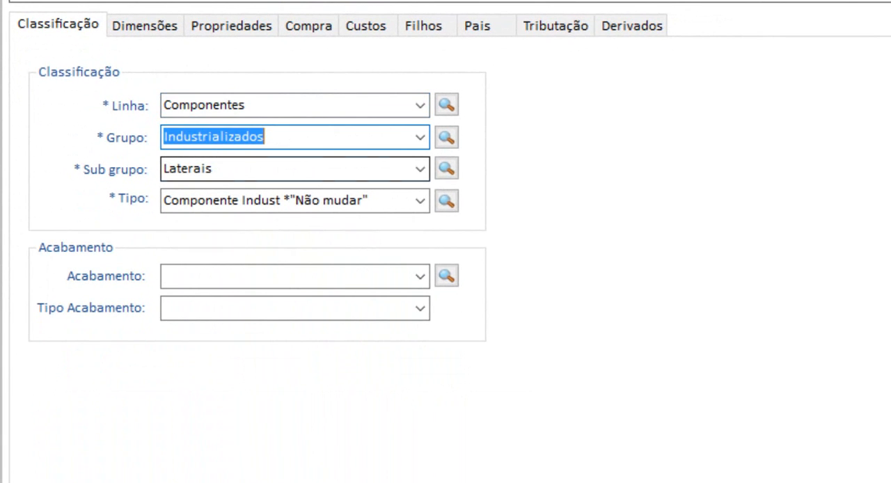
pyautogui.press('Tab')
pyautogui.click(420, 170)
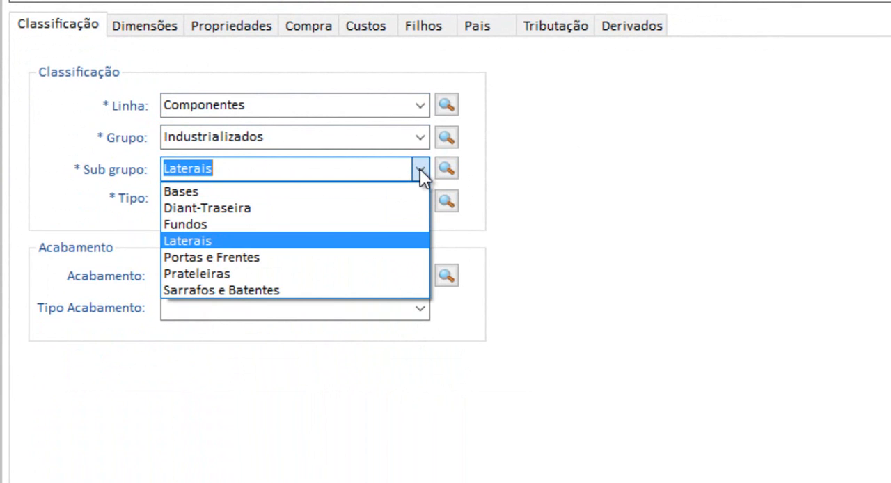
pyautogui.click(204, 238)
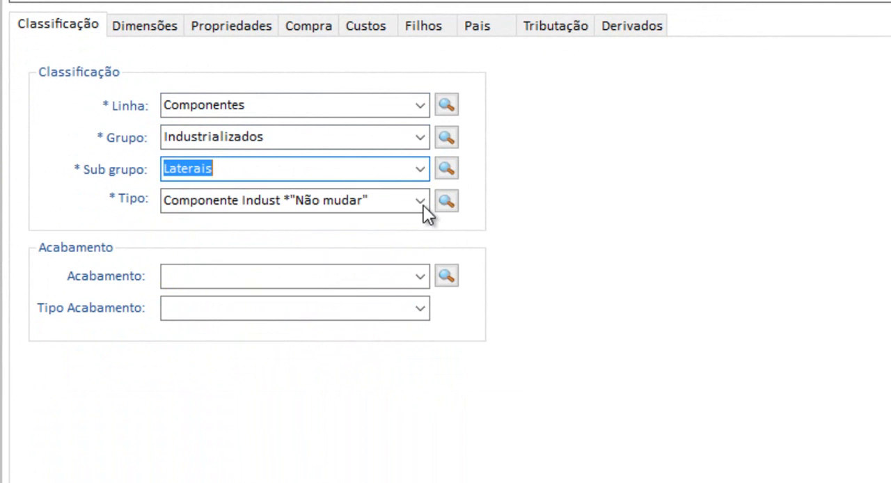
pyautogui.press('Tab')
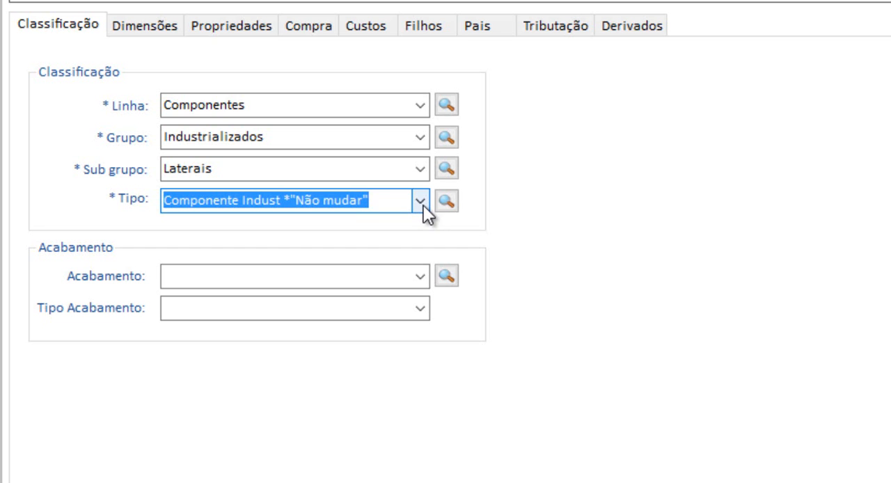
# Look over the product's dimensions and examine machining codes A and B in its properties.
pyautogui.click(165, 26)
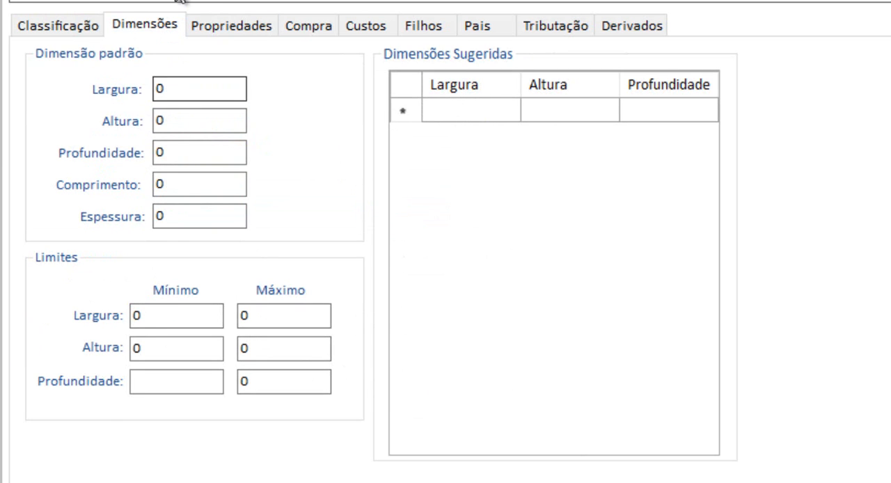
pyautogui.click(218, 25)
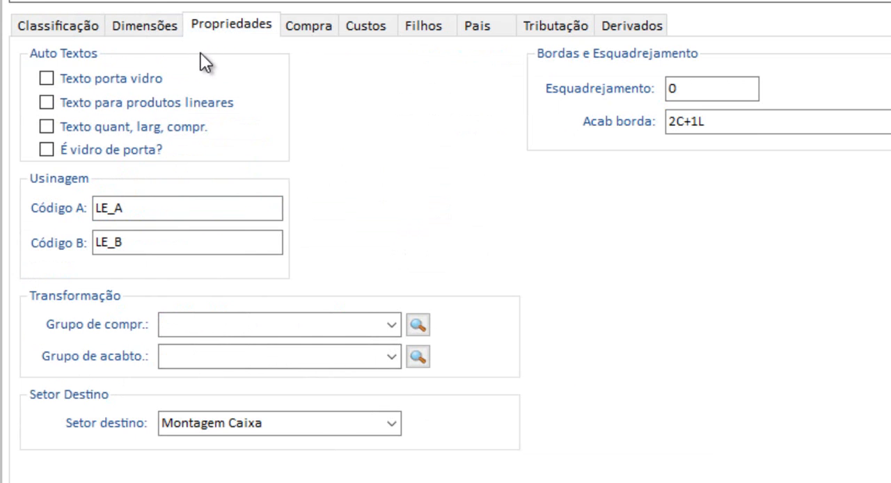
pyautogui.doubleClick(131, 215)
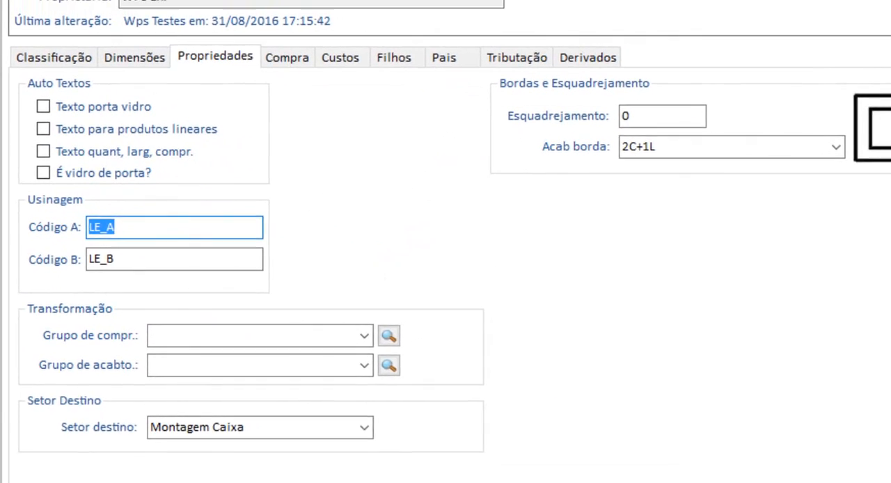
pyautogui.moveTo(140, 229); pyautogui.dragTo(7, 227)
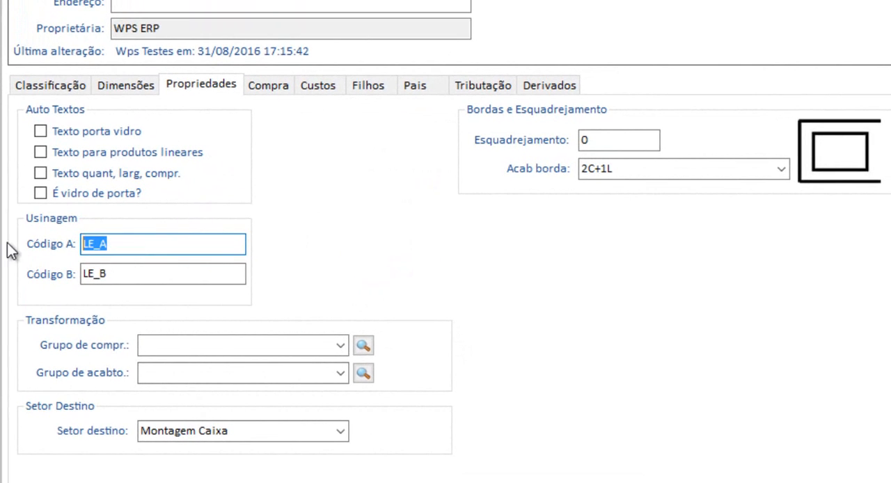
pyautogui.moveTo(126, 275); pyautogui.dragTo(25, 287)
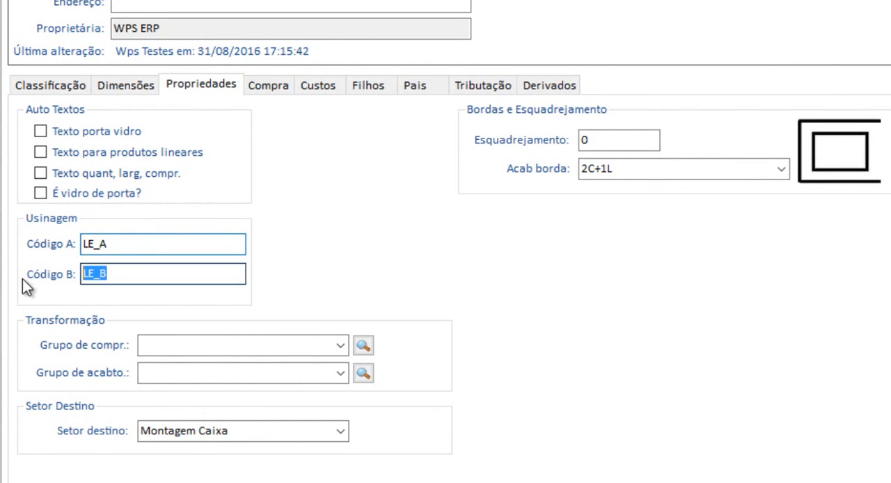
pyautogui.moveTo(119, 243); pyautogui.dragTo(8, 252)
pyautogui.moveTo(156, 271); pyautogui.dragTo(7, 258)
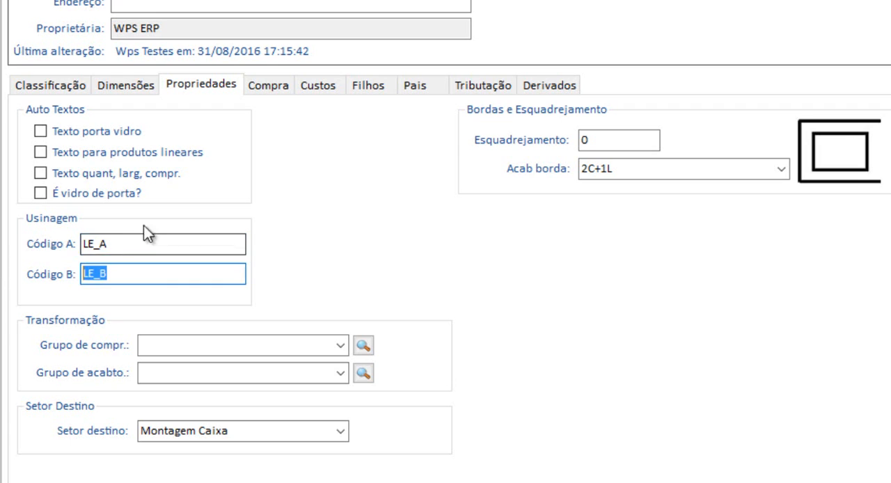
pyautogui.moveTo(120, 244); pyautogui.dragTo(48, 249)
pyautogui.moveTo(131, 277); pyautogui.dragTo(59, 277)
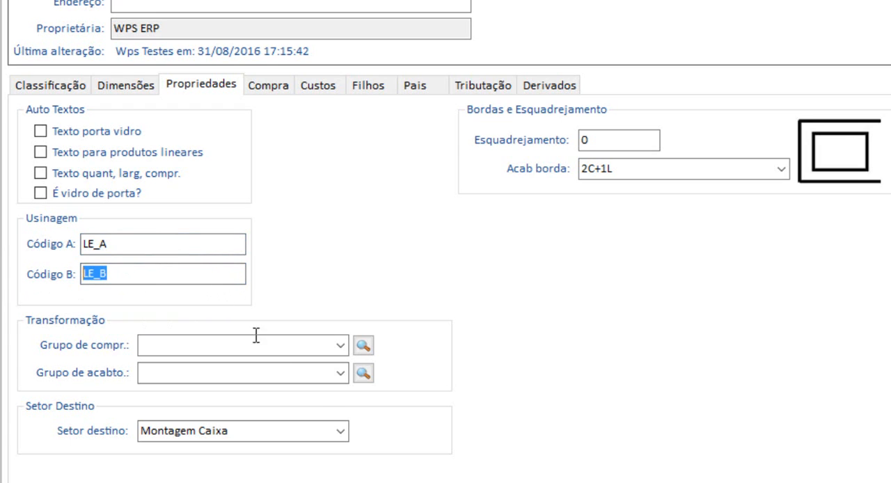
# Examine the product's destination sector and its available options.
pyautogui.click(313, 433)
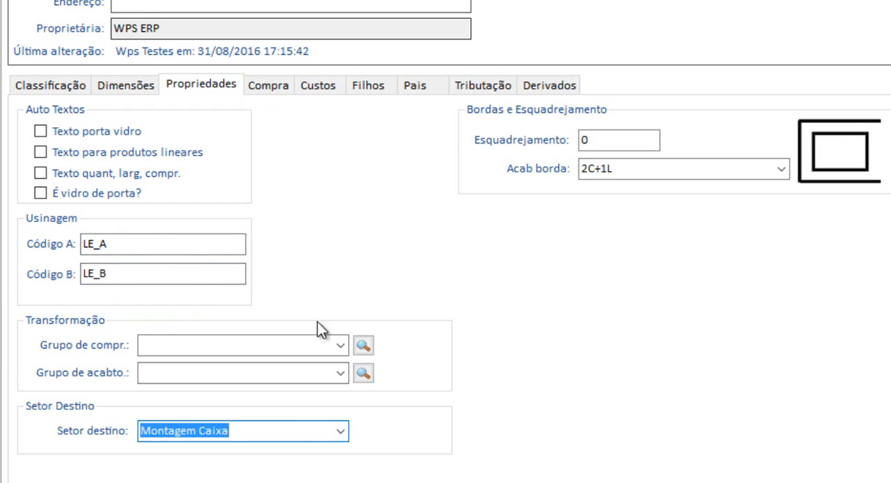
pyautogui.click(341, 431)
pyautogui.click(341, 432)
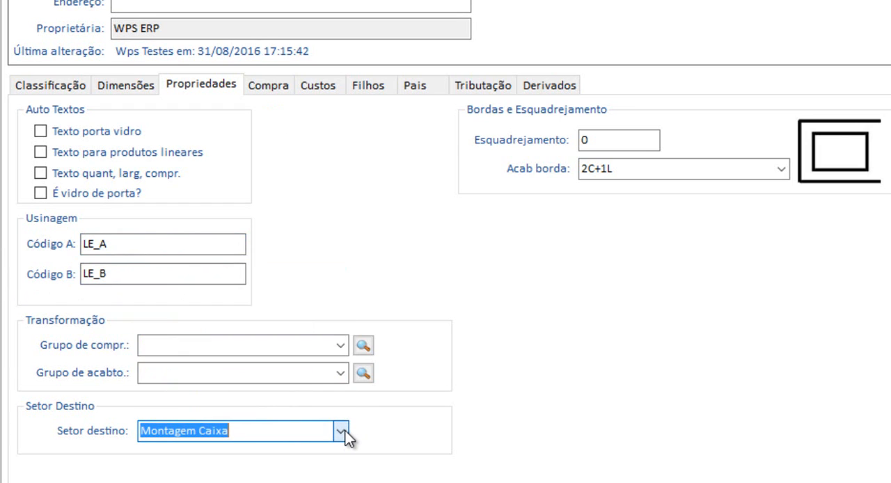
pyautogui.click(341, 431)
pyautogui.click(341, 431)
pyautogui.click(274, 433)
pyautogui.doubleClick(213, 434)
# Examine the product's squaring value and edge finish setting.
pyautogui.click(618, 170)
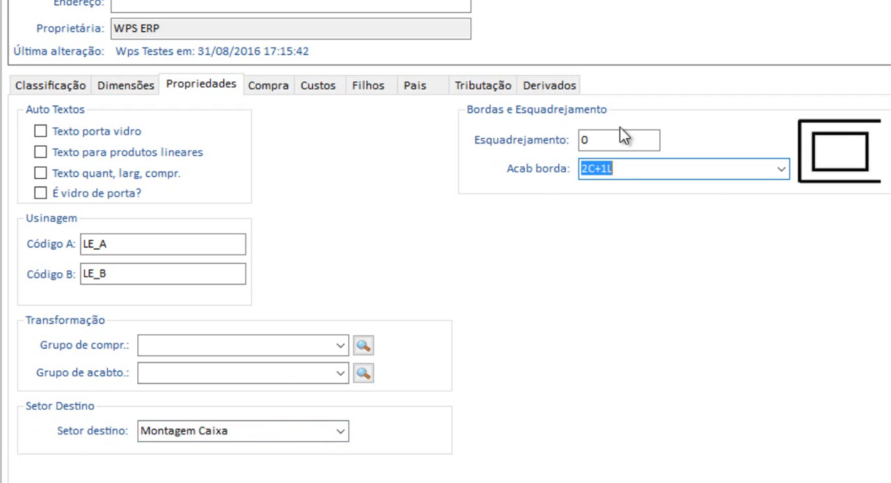
pyautogui.click(620, 139)
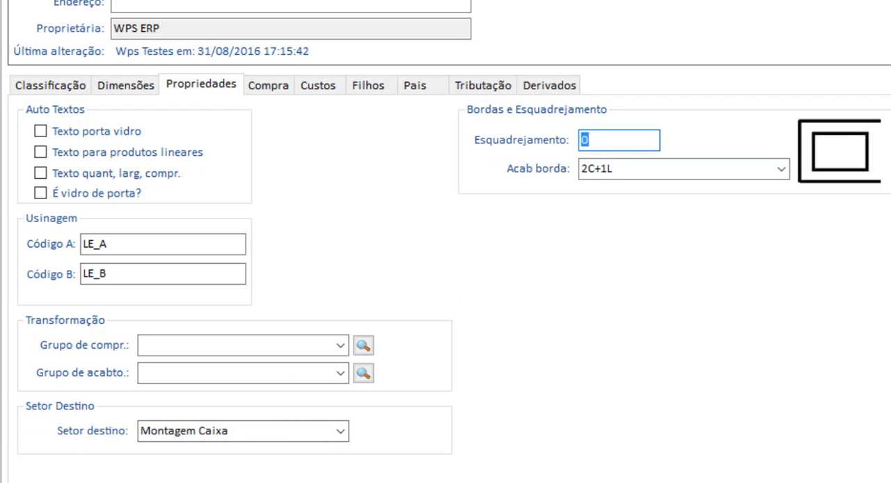
pyautogui.click(633, 168)
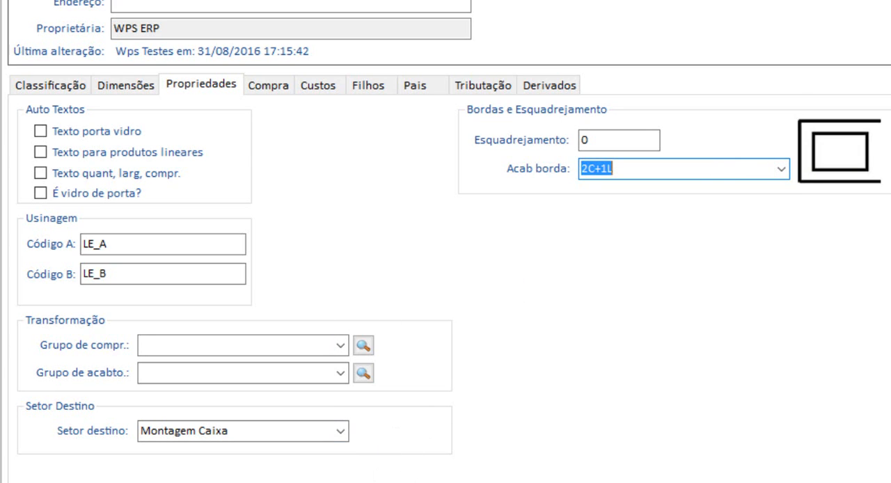
# Switch to the CorelDRAW drawing and compare the Componente Lateral's dimensions and grain direction with the wooden sheet's length and width.
pyautogui.click(378, 482)
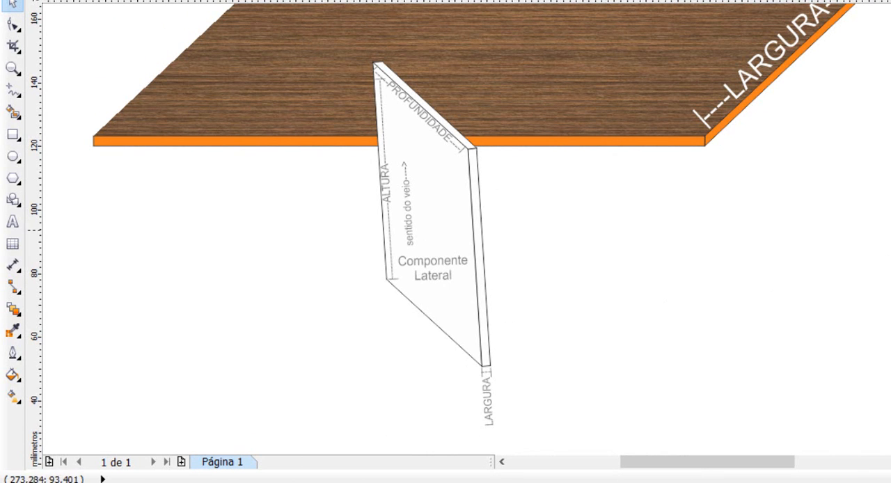
pyautogui.scroll(4, 467, 230)
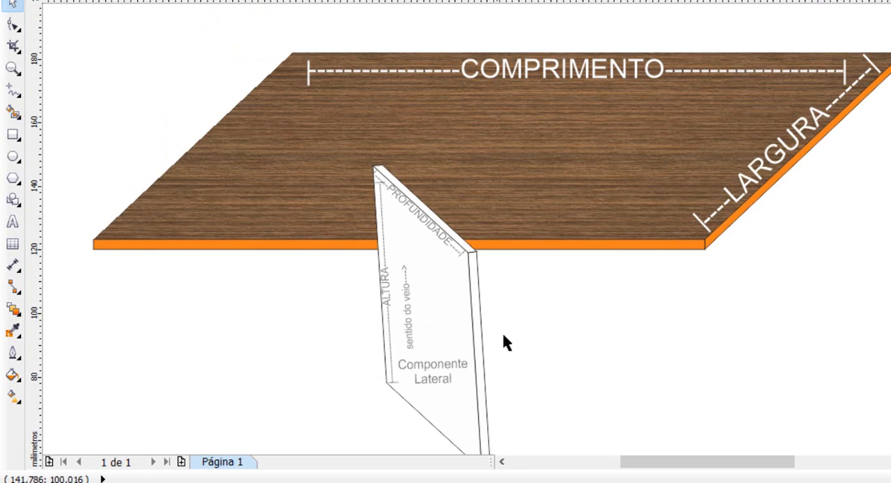
pyautogui.scroll(-3, 425, 169)
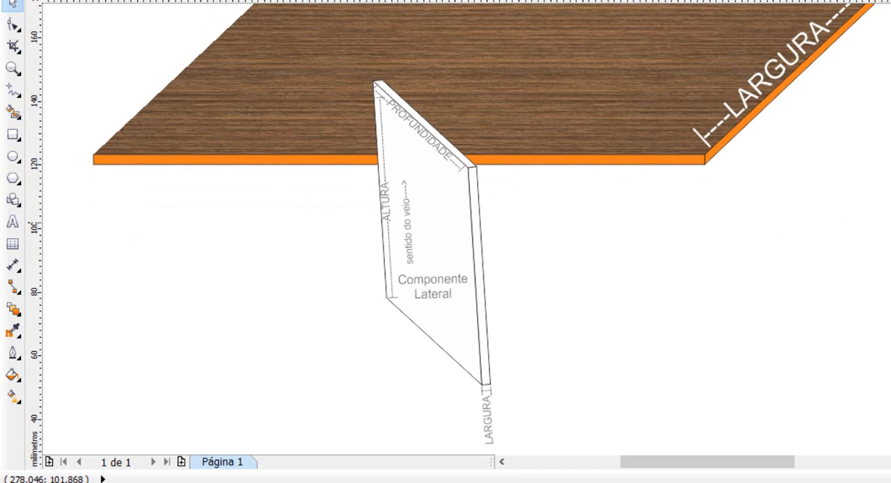
pyautogui.scroll(4, 589, 288)
pyautogui.click(406, 333)
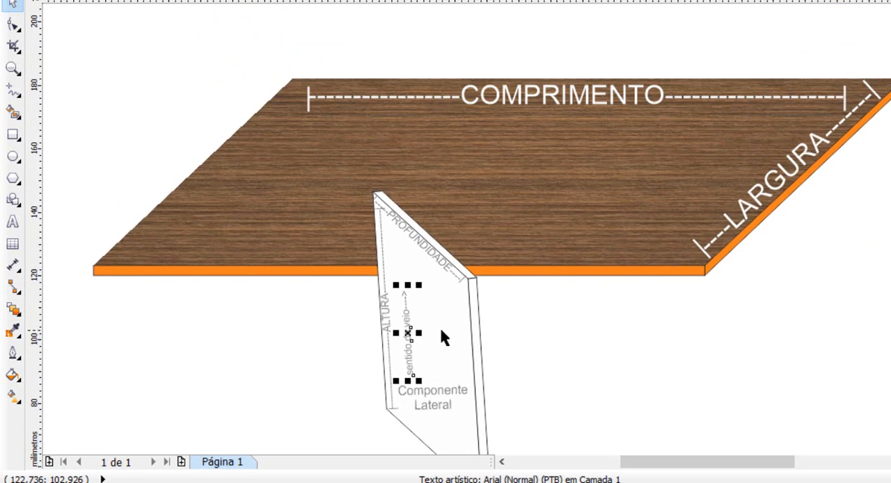
pyautogui.click(273, 409)
pyautogui.scroll(-4, 446, 230)
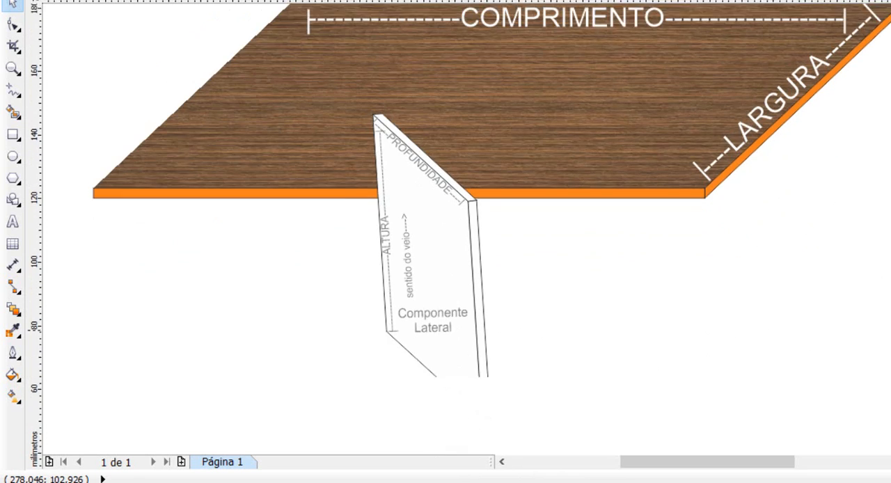
# Group all the objects that make up the Componente Lateral drawing, including its dimension labels.
pyautogui.moveTo(555, 452); pyautogui.dragTo(323, 57)
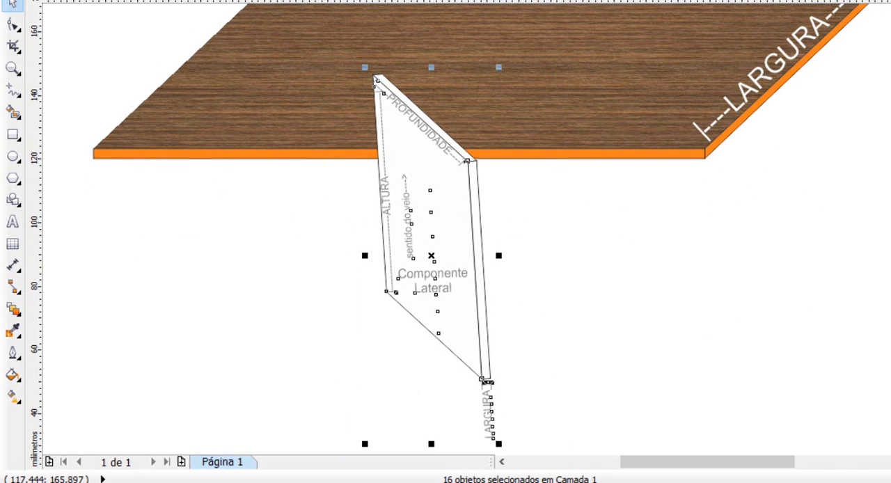
pyautogui.rightClick(469, 270)
pyautogui.click(258, 24)
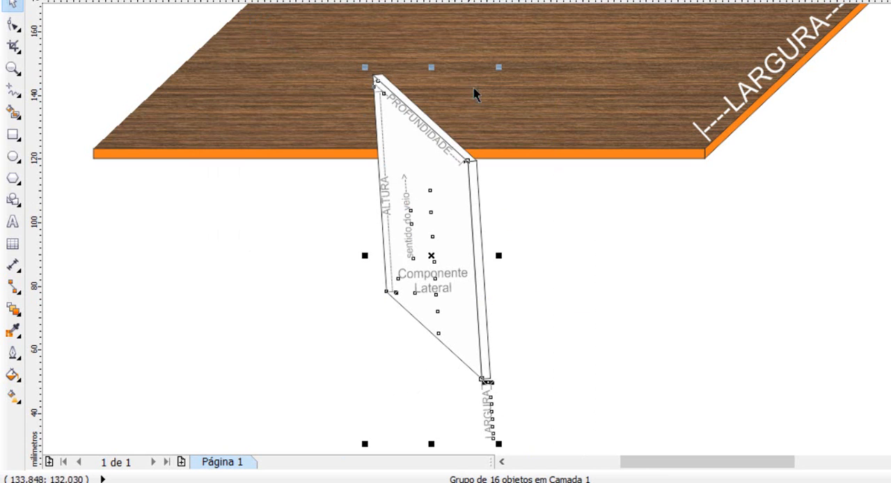
# Rotate the Componente Lateral group about 90° clockwise and place it on the wooden sheet, with ALTURA running along COMPRIMENTO.
pyautogui.click(456, 205)
pyautogui.moveTo(499, 67); pyautogui.dragTo(563, 308)
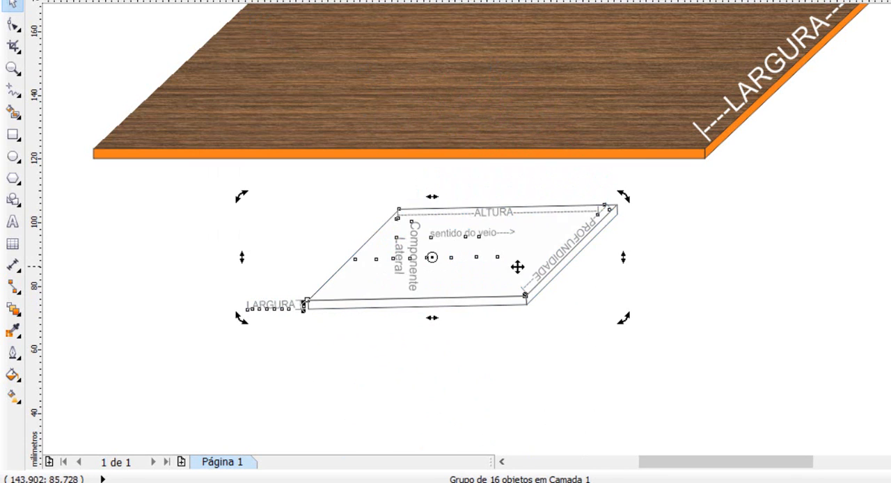
pyautogui.moveTo(627, 201)
pyautogui.mouseDown()
pyautogui.moveTo(629, 209)
pyautogui.moveTo(627, 192)
pyautogui.mouseUp()
pyautogui.moveTo(525, 245); pyautogui.dragTo(572, 57)
pyautogui.scroll(3, 867, 202)
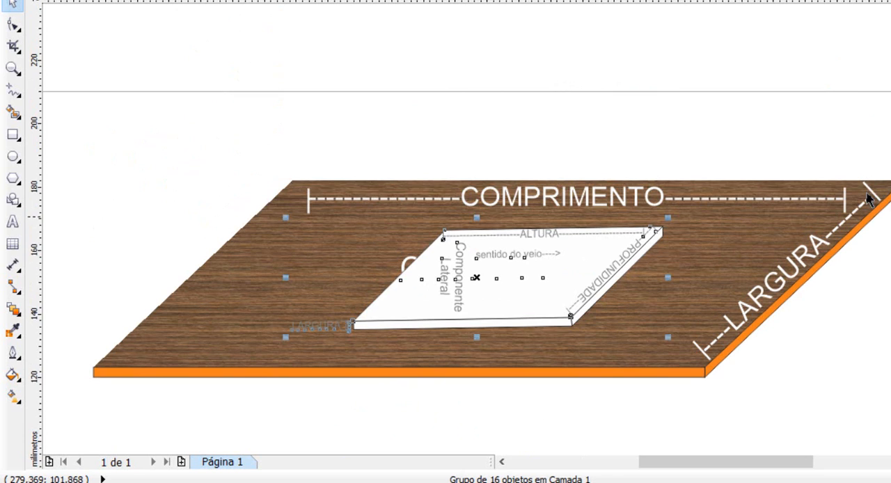
pyautogui.moveTo(578, 258); pyautogui.dragTo(574, 264)
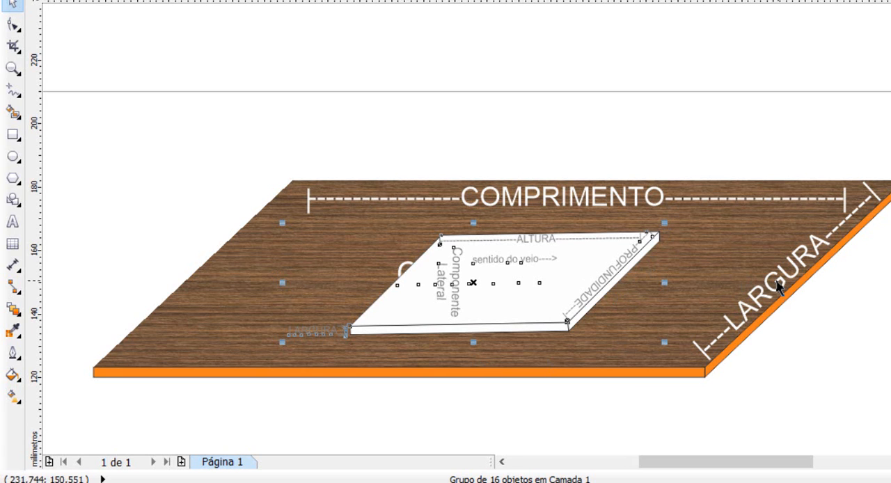
# Switch back to WPS ERP and review the product's stock unit, stock/structural factor and structural unit in the purchase data.
pyautogui.click(425, 474)
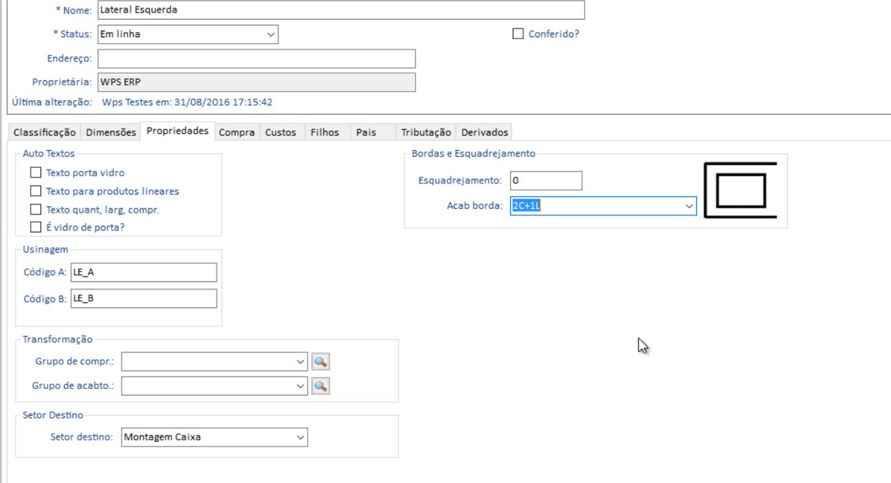
pyautogui.click(250, 133)
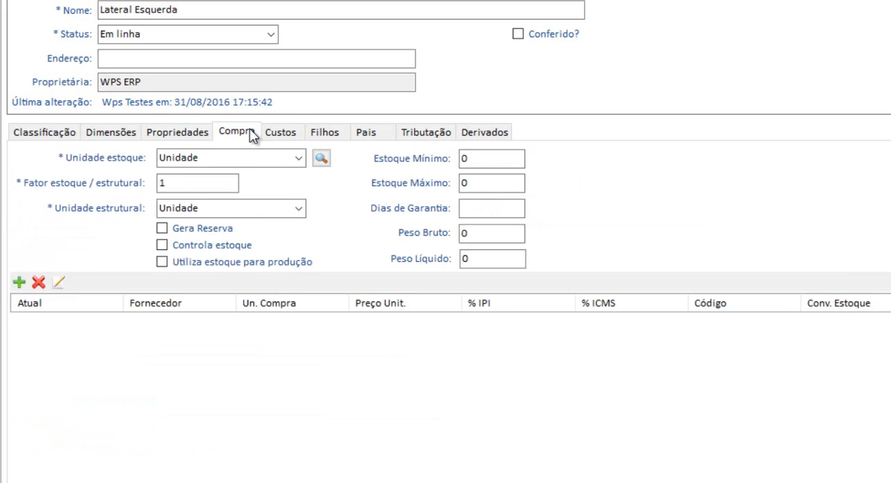
pyautogui.click(219, 159)
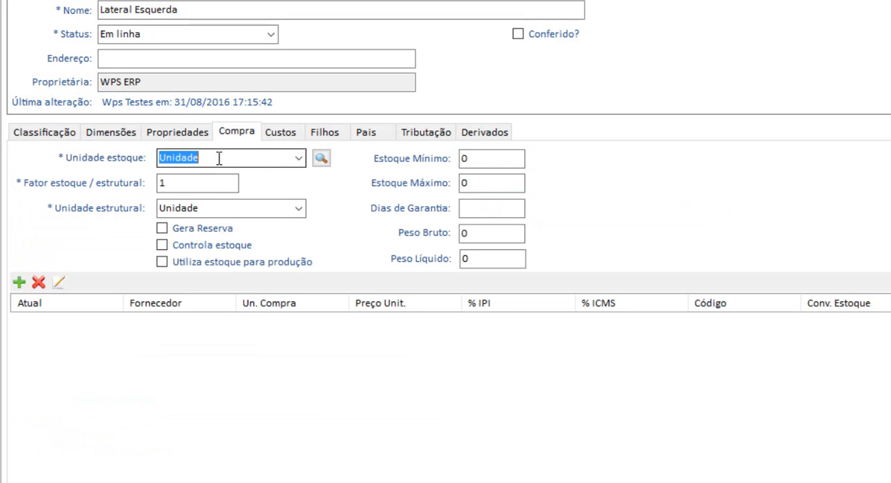
pyautogui.click(182, 189)
pyautogui.click(239, 209)
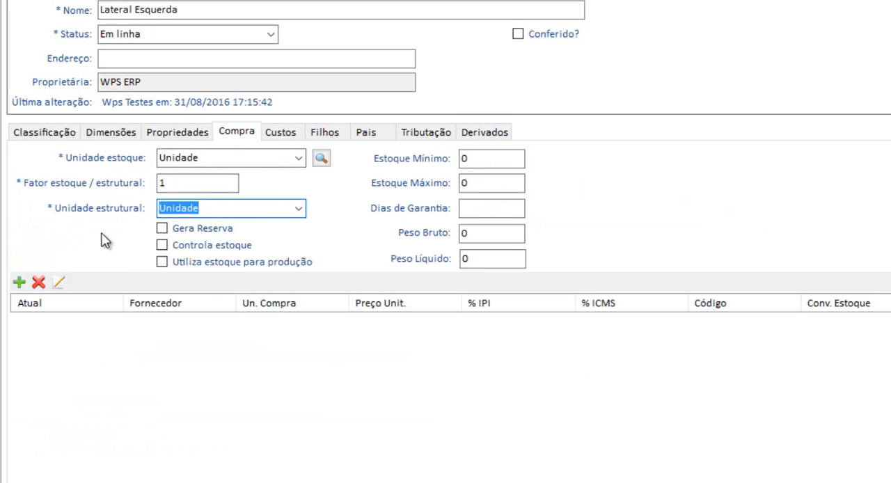
# Review the product's costs by examining the price formation record of the company WPS ERP.
pyautogui.click(287, 139)
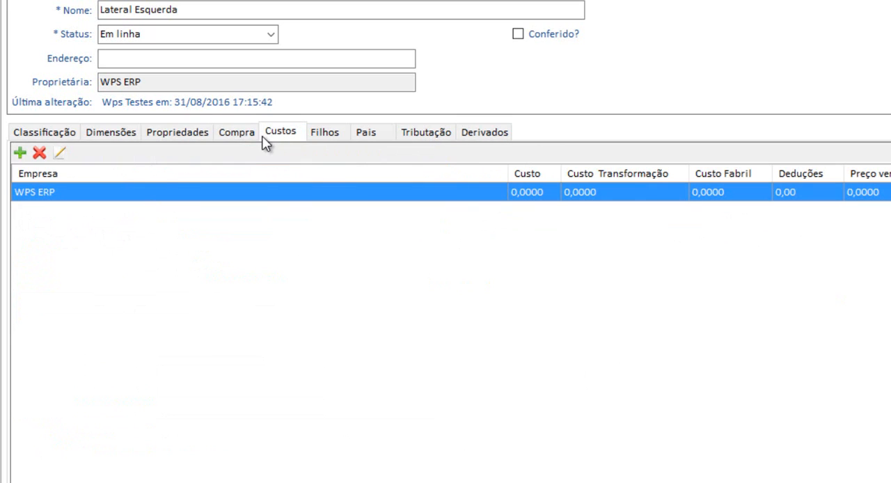
pyautogui.click(61, 152)
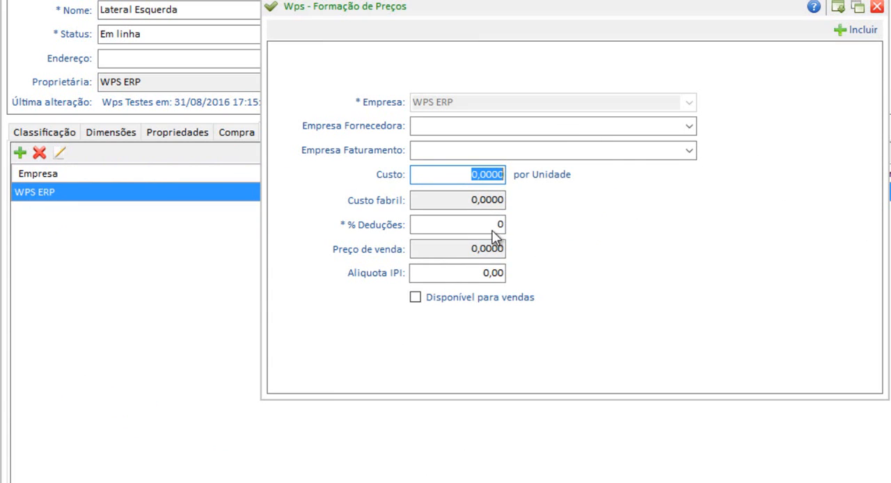
pyautogui.click(876, 8)
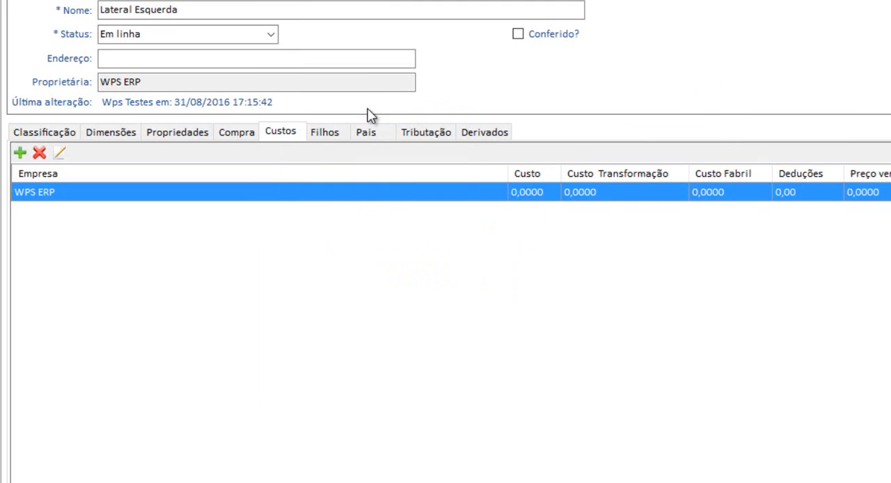
# Review the component's child products and examine the child product and quantity settings of $ Corte Chapa.
pyautogui.click(326, 134)
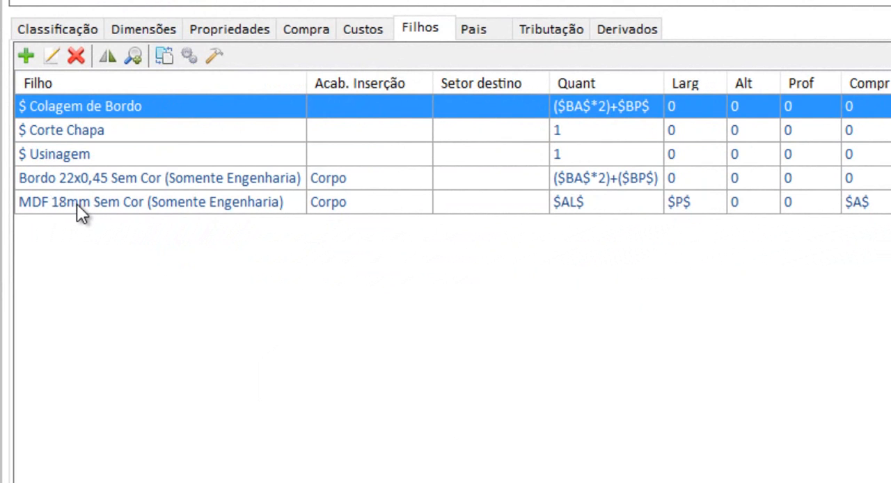
pyautogui.click(77, 132)
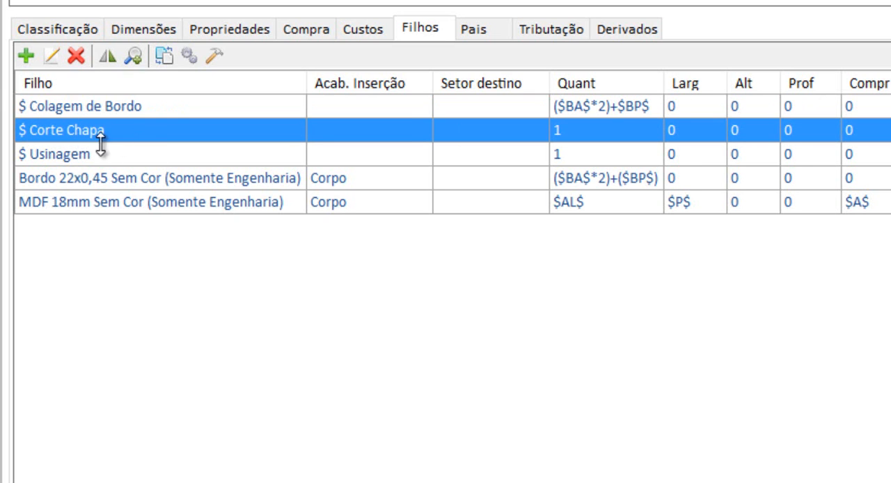
pyautogui.click(60, 60)
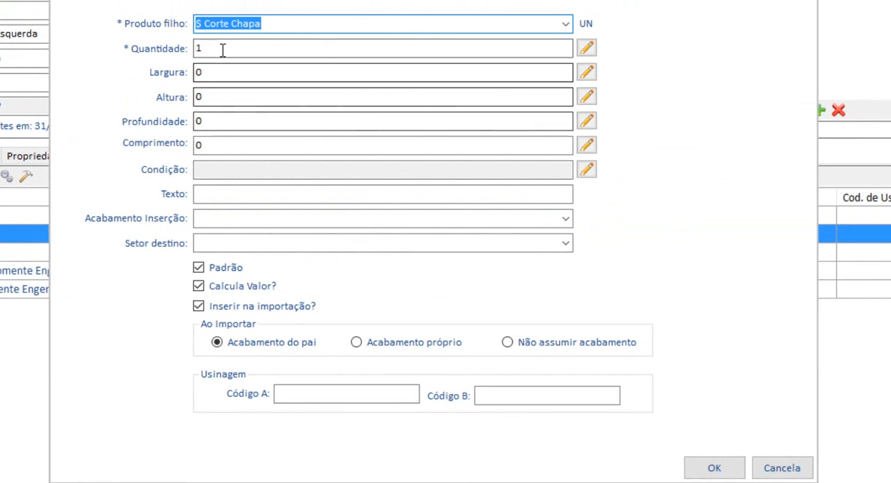
pyautogui.click(223, 49)
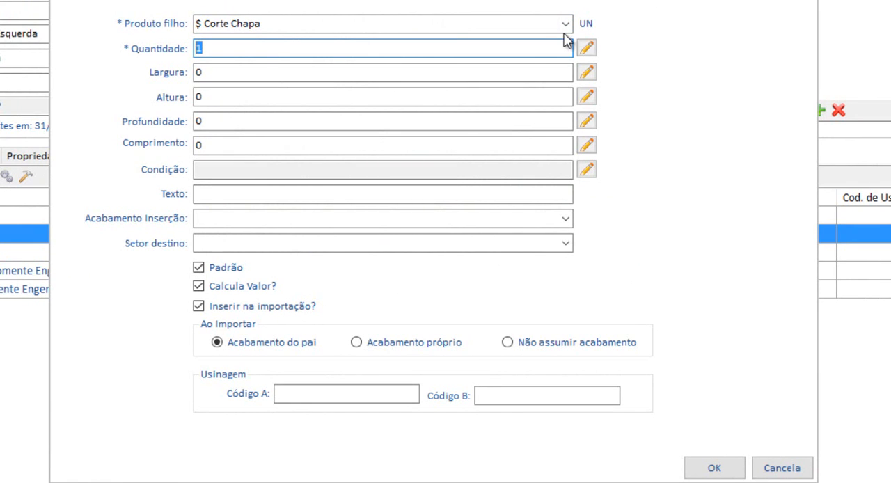
pyautogui.click(276, 23)
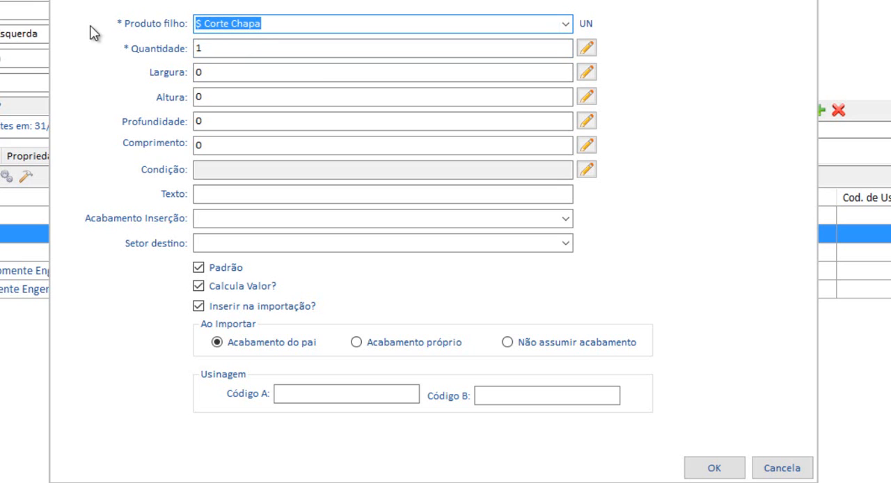
pyautogui.press('Tab')
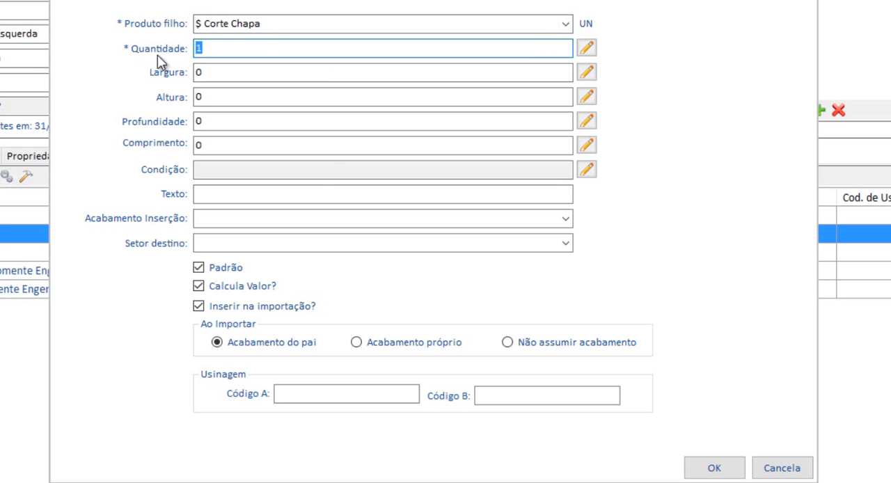
pyautogui.click(782, 468)
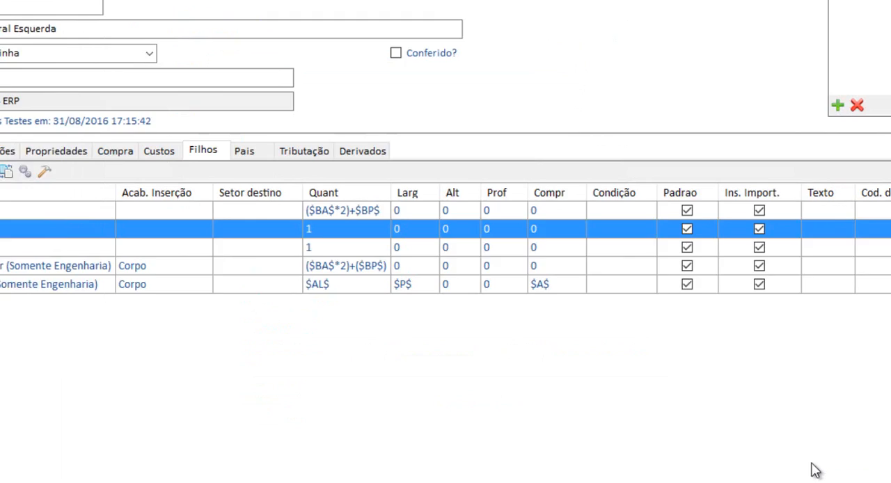
# Examine the settings of the child product $ Usinagem.
pyautogui.click(41, 215)
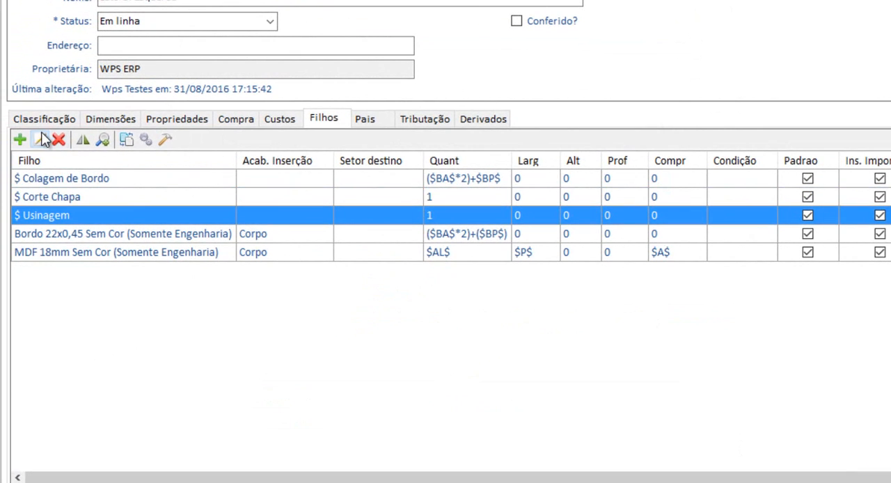
pyautogui.click(40, 139)
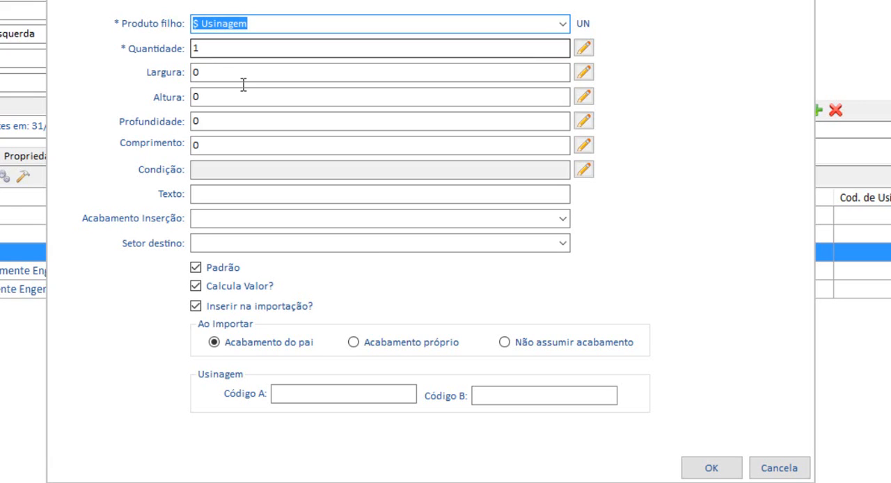
pyautogui.click(711, 468)
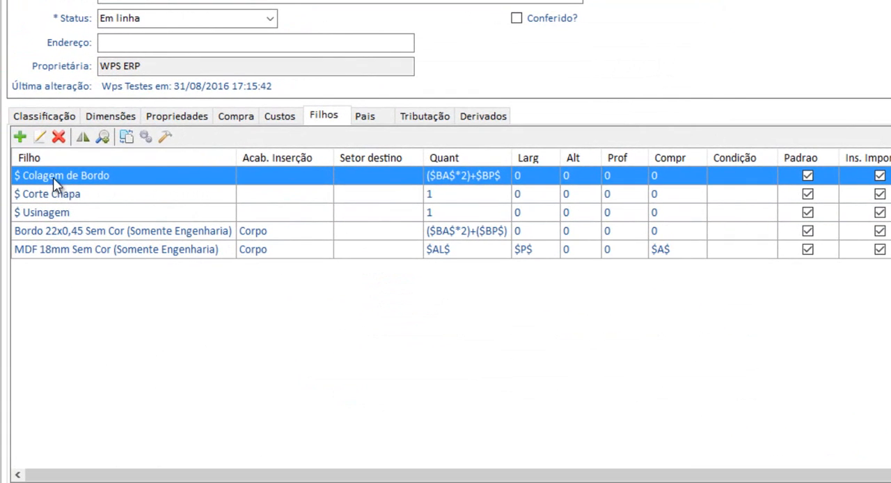
# Examine the quantity formula of the child product $ Colagem de Bordo.
pyautogui.click(40, 140)
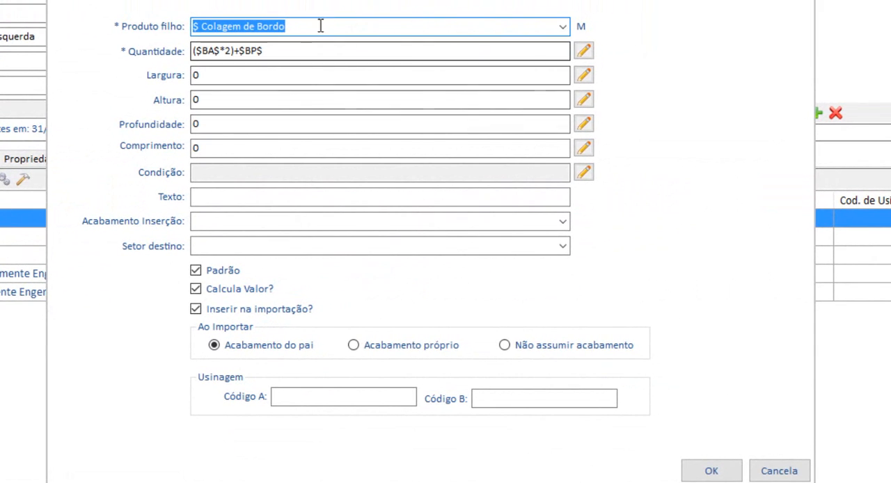
pyautogui.click(313, 51)
pyautogui.doubleClick(274, 51)
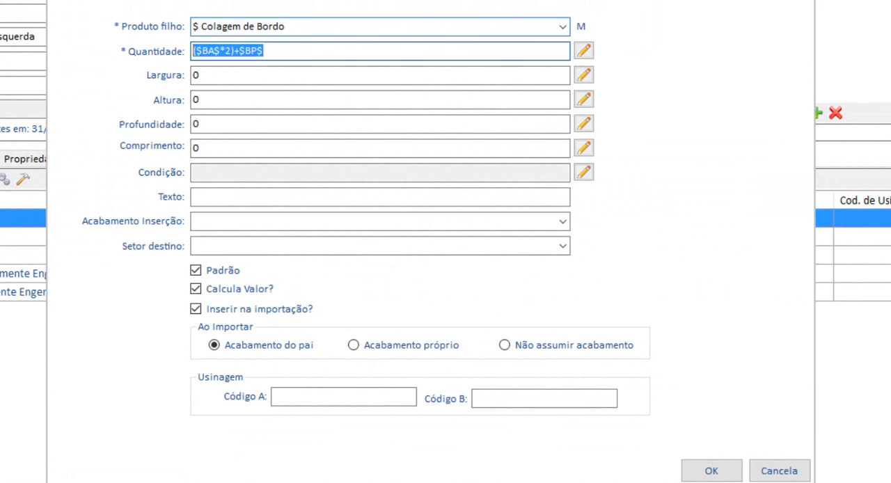
pyautogui.moveTo(275, 51); pyautogui.dragTo(200, 54)
pyautogui.click(233, 57)
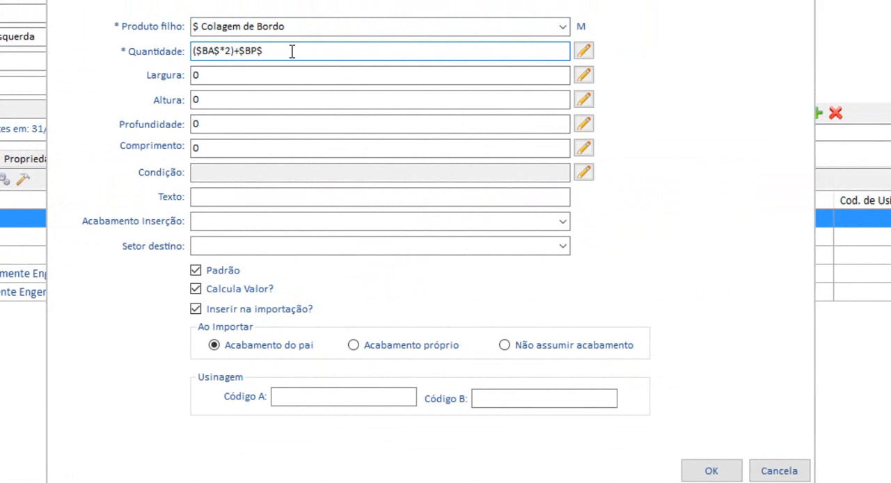
pyautogui.moveTo(327, 54); pyautogui.dragTo(192, 55)
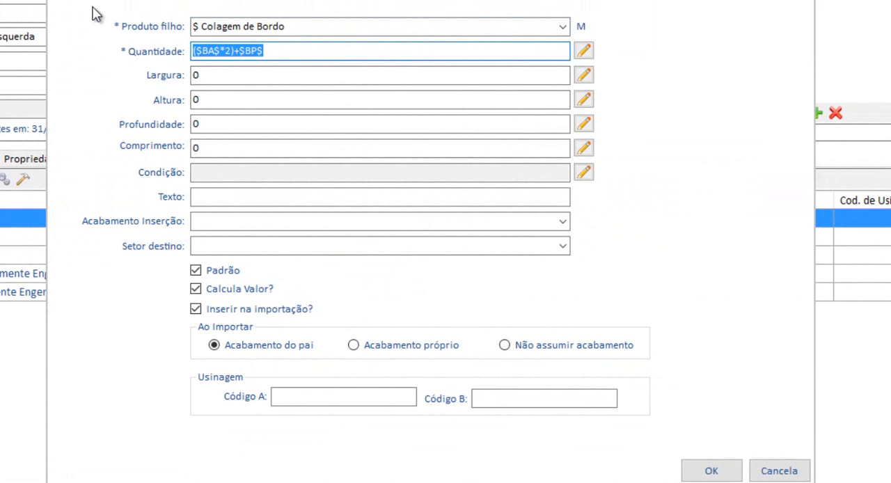
# Open the quantity formula in the expression editor and examine the area variables Borda Altura ($BA$) and Borda Profundidade ($BP$).
pyautogui.click(590, 54)
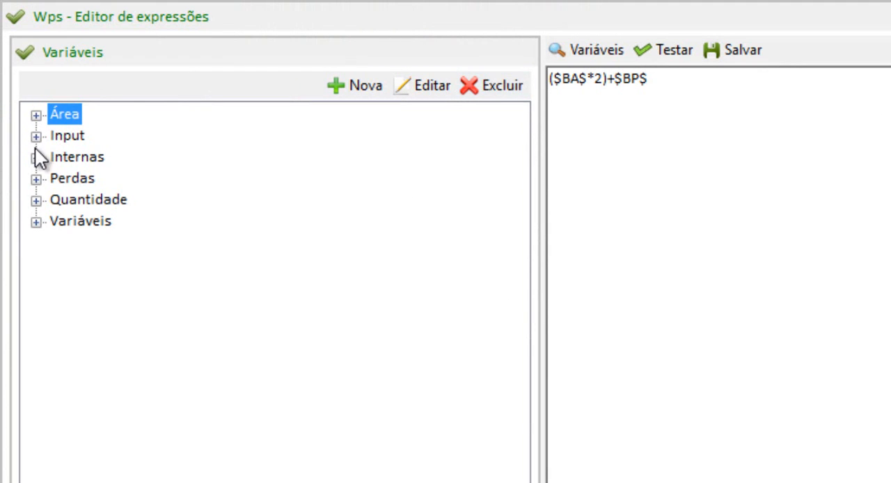
pyautogui.click(40, 204)
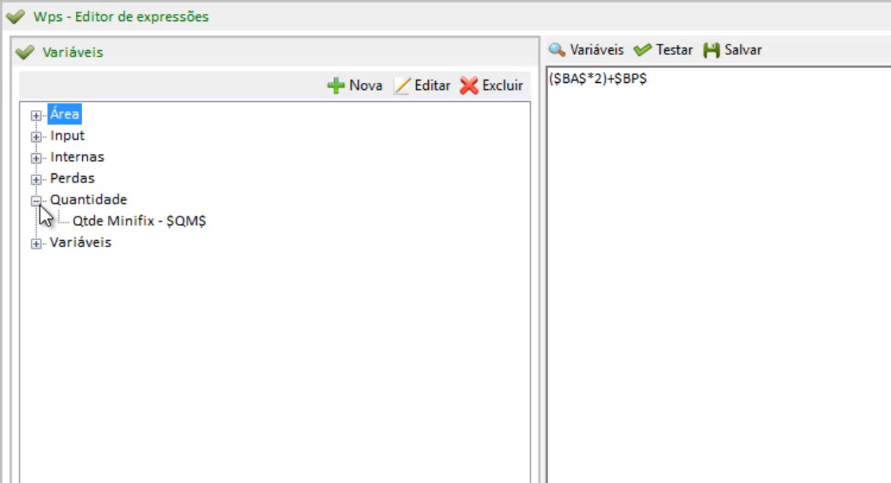
pyautogui.click(40, 205)
pyautogui.click(36, 117)
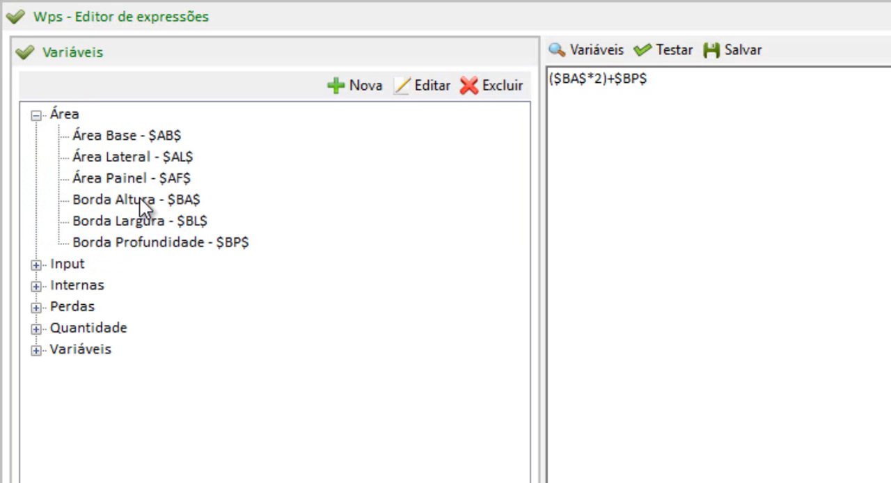
pyautogui.doubleClick(140, 200)
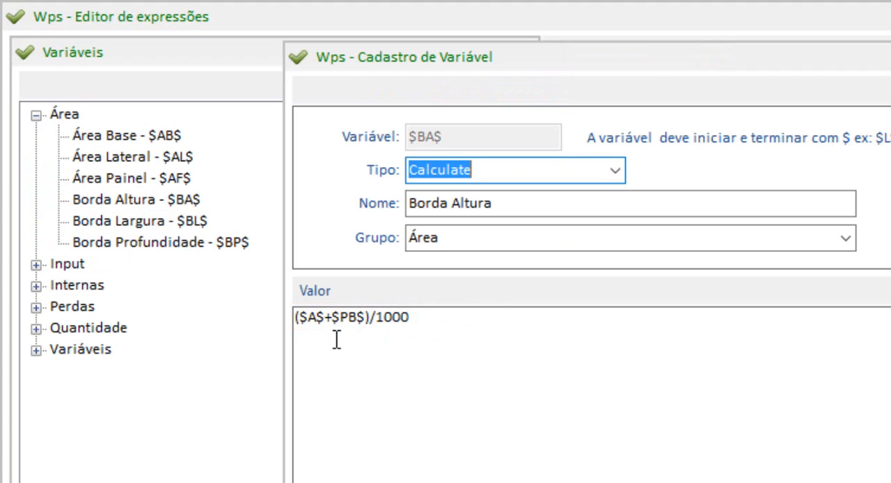
pyautogui.click(890, 57)
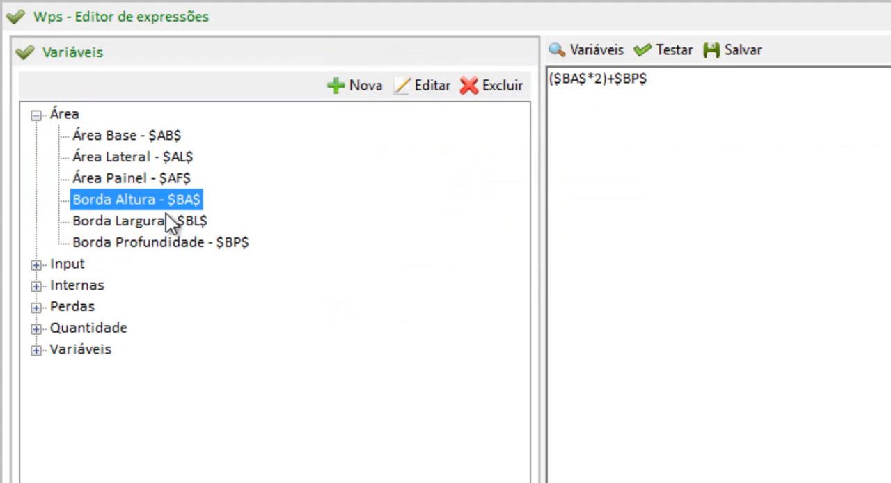
pyautogui.doubleClick(151, 242)
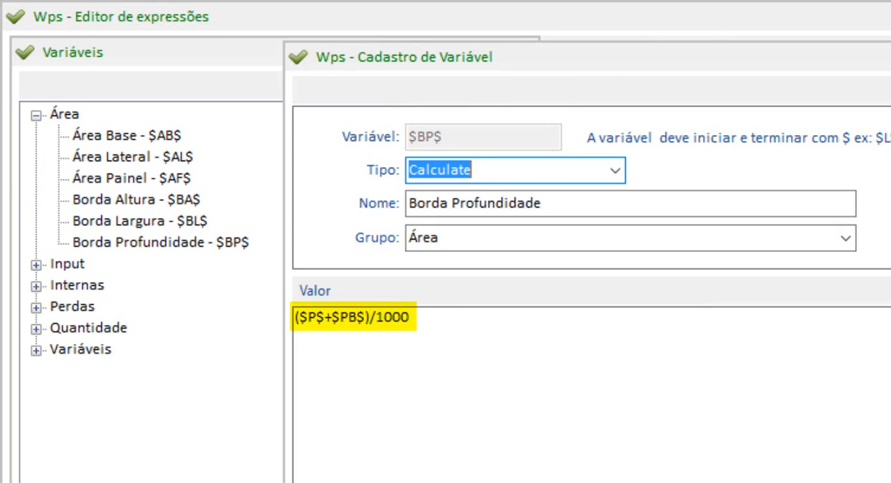
pyautogui.click(890, 57)
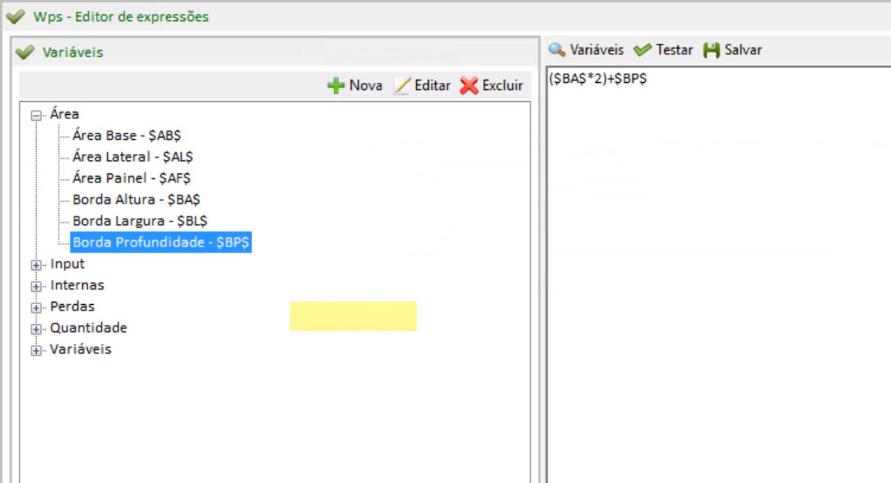
# Examine the loss variable Perda de Borda ($PB$) and test the quantity expression.
pyautogui.click(35, 307)
pyautogui.doubleClick(151, 414)
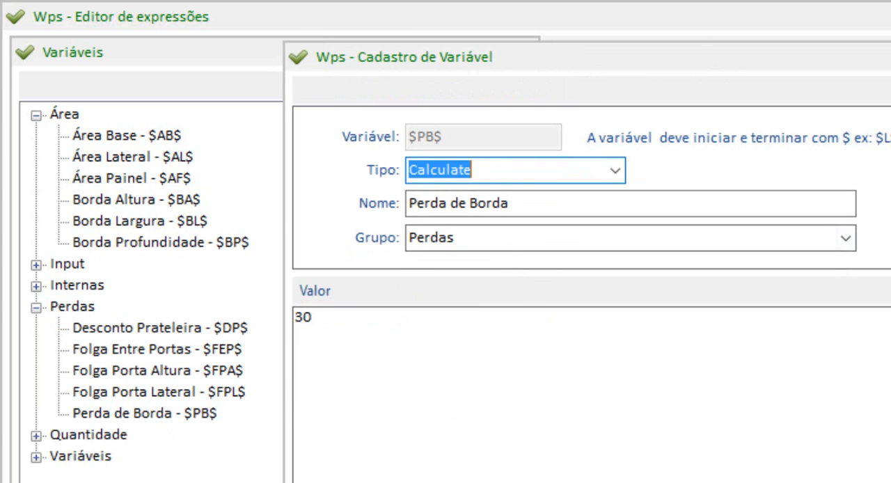
pyautogui.click(890, 57)
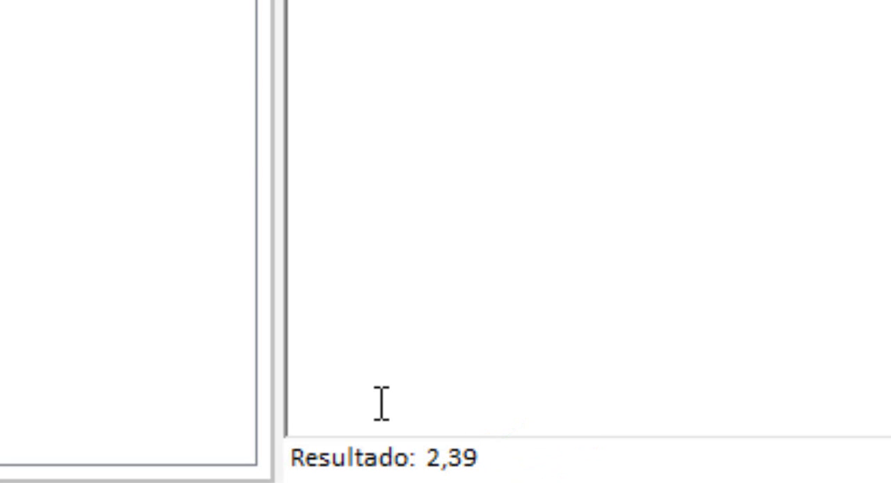
# Set the value of the internal variable Altura ($A$) to 1000.
pyautogui.click(467, 41)
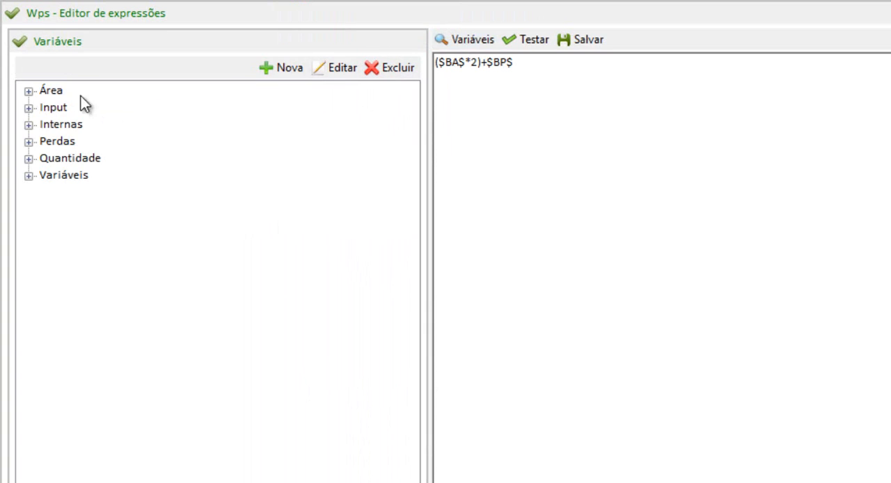
pyautogui.click(28, 175)
pyautogui.click(28, 175)
pyautogui.click(28, 123)
pyautogui.doubleClick(90, 140)
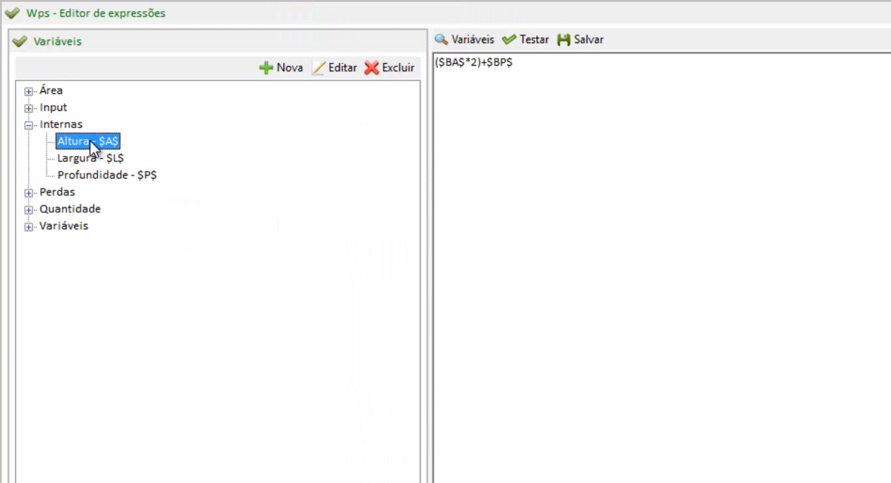
pyautogui.moveTo(274, 255); pyautogui.dragTo(133, 258)
pyautogui.write('1000')
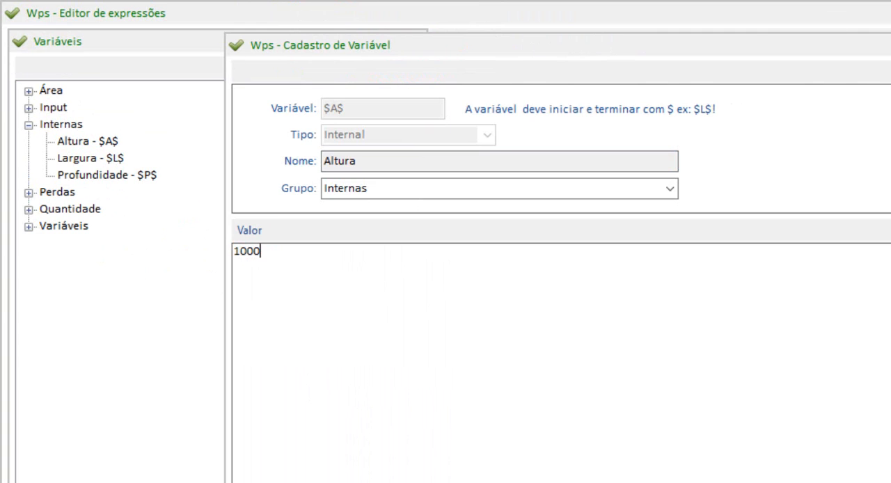
pyautogui.click(890, 72)
# Examine the value of the internal variable Profundidade ($P$) and save the quantity expression of the child product $ Colagem de Bordo.
pyautogui.doubleClick(85, 175)
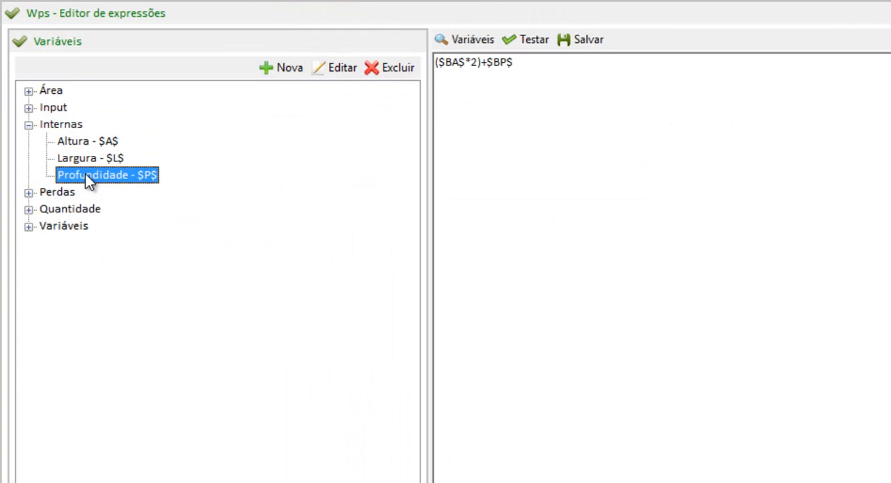
pyautogui.click(272, 262)
pyautogui.hotkey('ctrl', 'a')
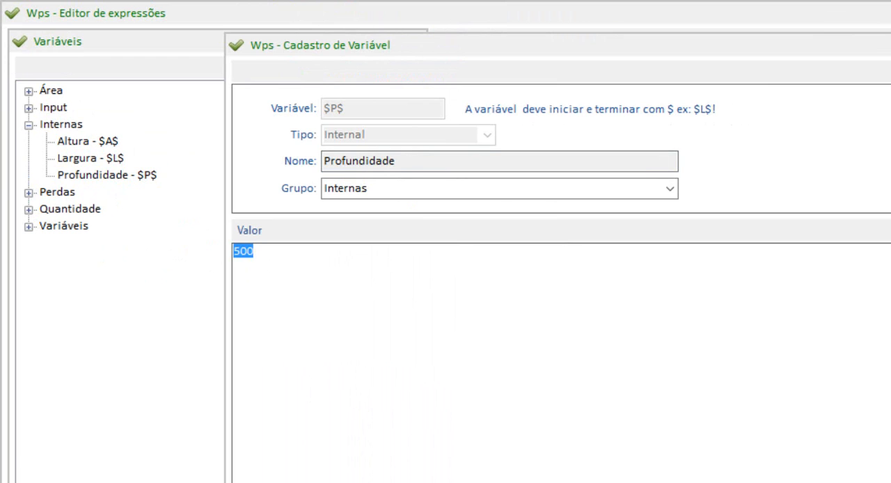
pyautogui.press('Escape')
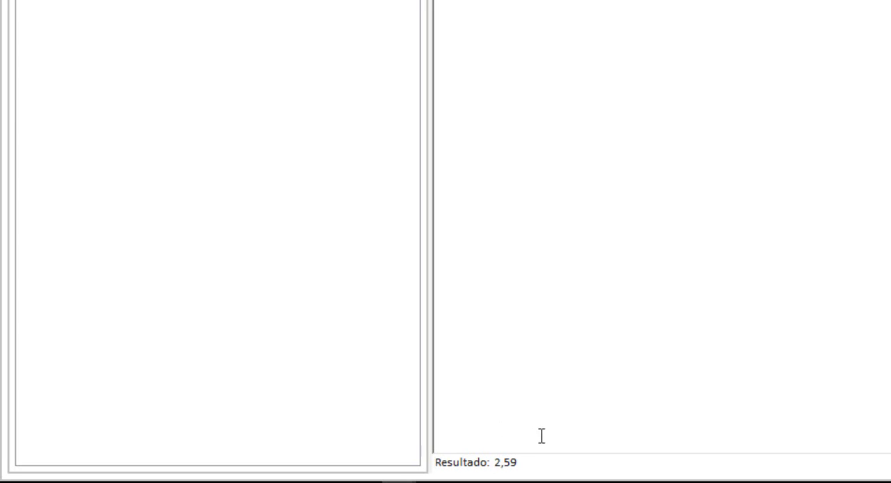
pyautogui.click(578, 42)
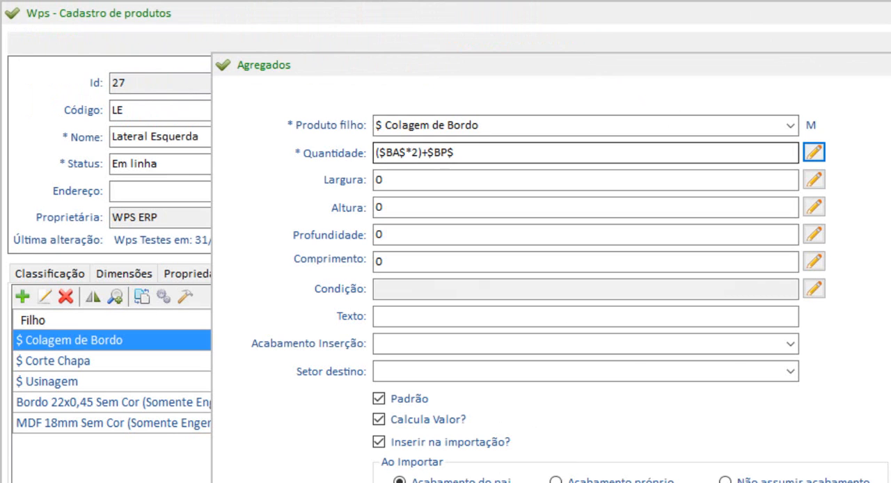
pyautogui.click(236, 481)
# Open the child product Bordo 22x0,45 Sem Cor (Somente Engenharia) for editing and examine its quantity formula.
pyautogui.click(65, 406)
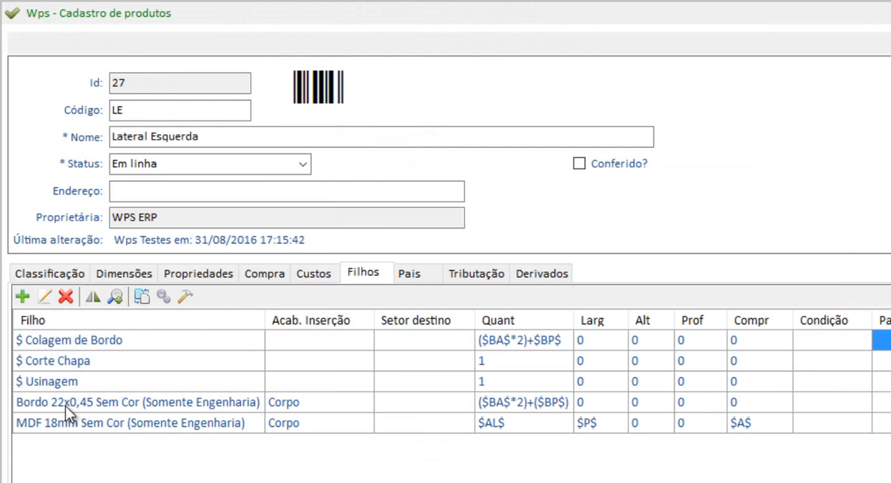
pyautogui.click(71, 424)
pyautogui.click(74, 410)
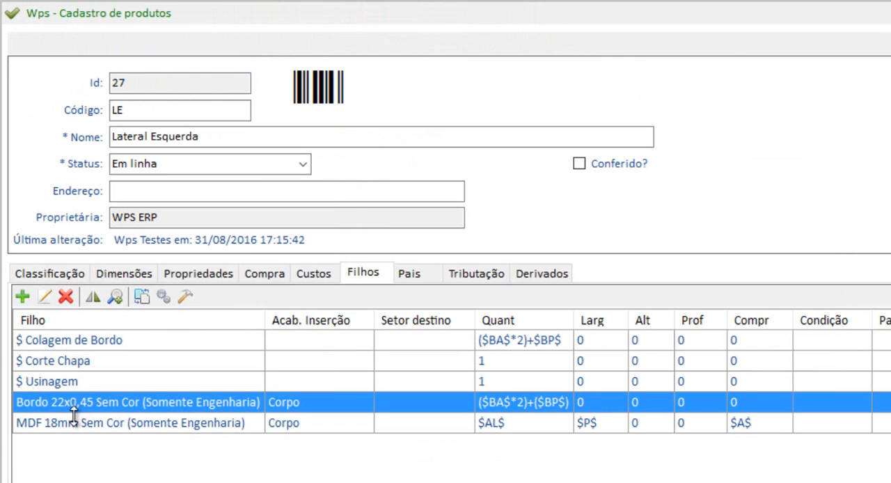
pyautogui.click(74, 423)
pyautogui.click(84, 407)
pyautogui.click(45, 297)
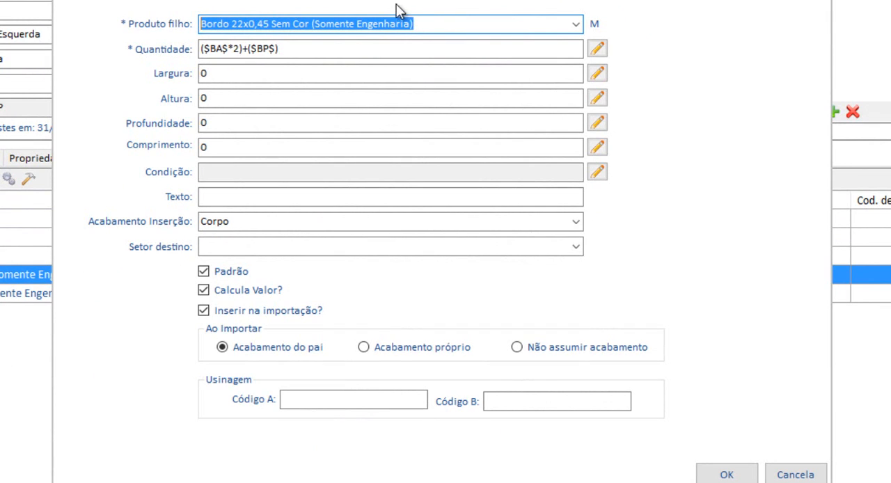
pyautogui.moveTo(202, 49); pyautogui.dragTo(303, 46)
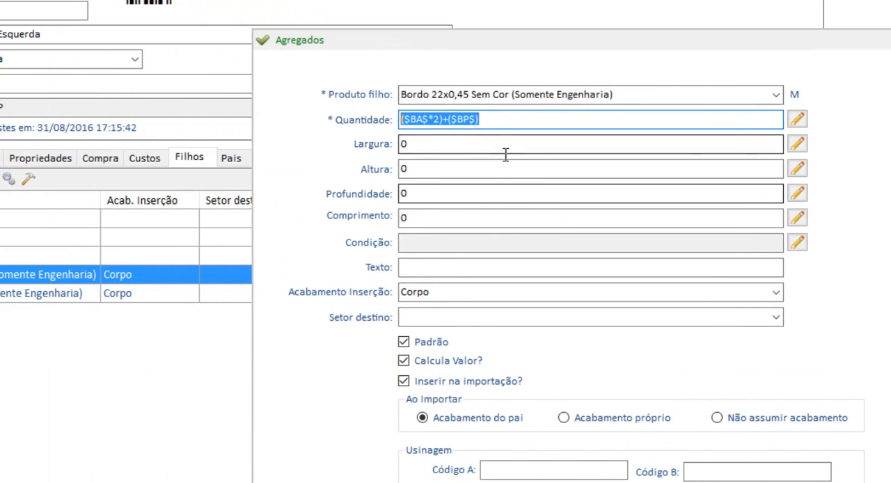
pyautogui.moveTo(463, 49); pyautogui.dragTo(632, 18)
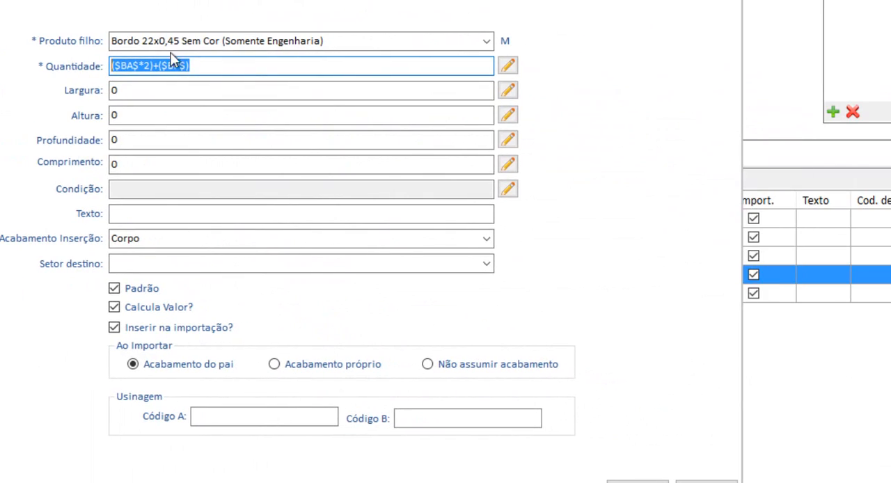
# Review and save the edge band's quantity expression, examine its Acabamento Inserção setting, and confirm the child product's record.
pyautogui.click(508, 65)
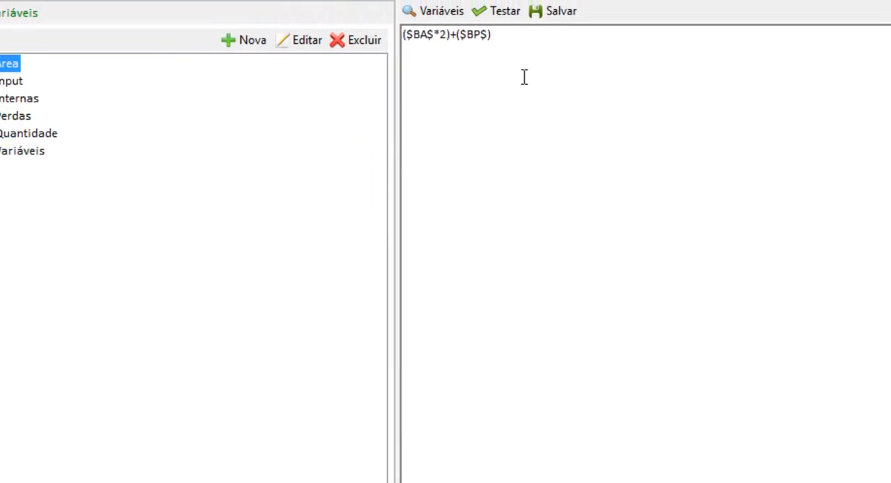
pyautogui.click(507, 13)
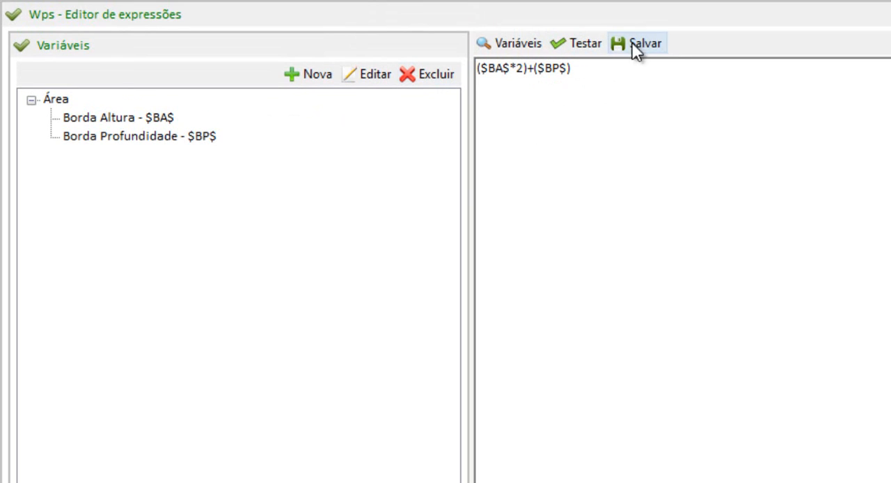
pyautogui.click(594, 11)
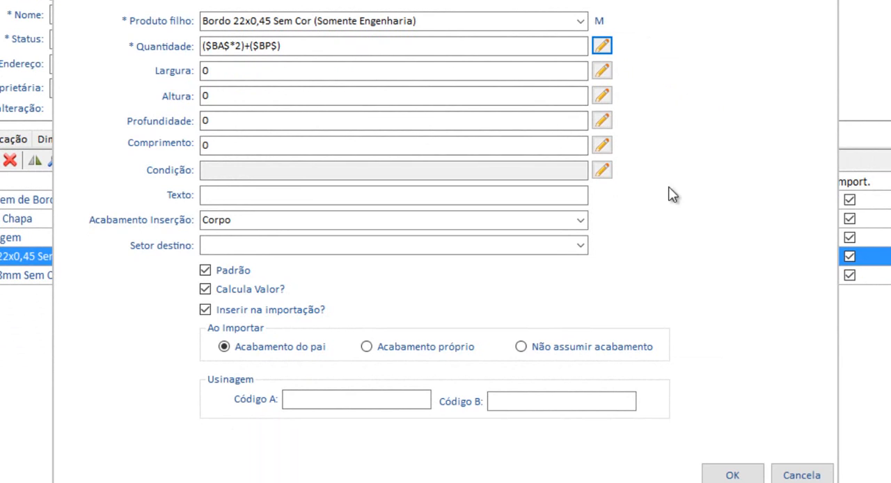
pyautogui.click(271, 222)
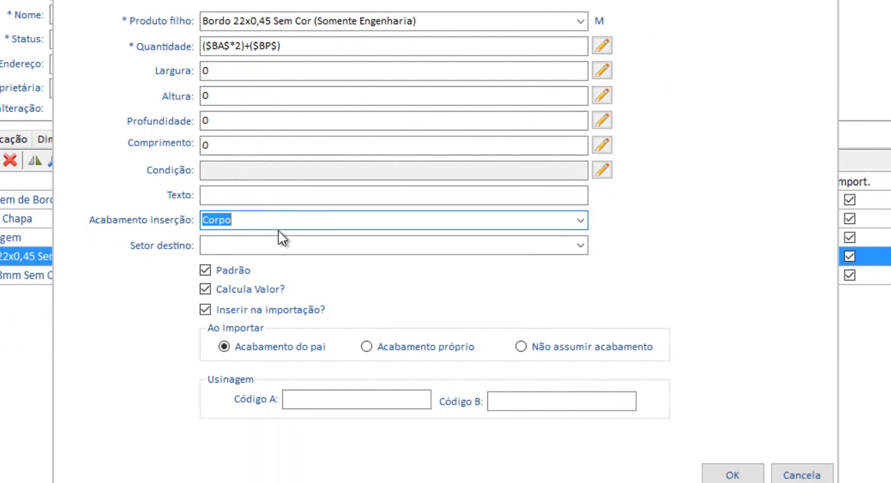
pyautogui.moveTo(261, 0); pyautogui.dragTo(354, 0)
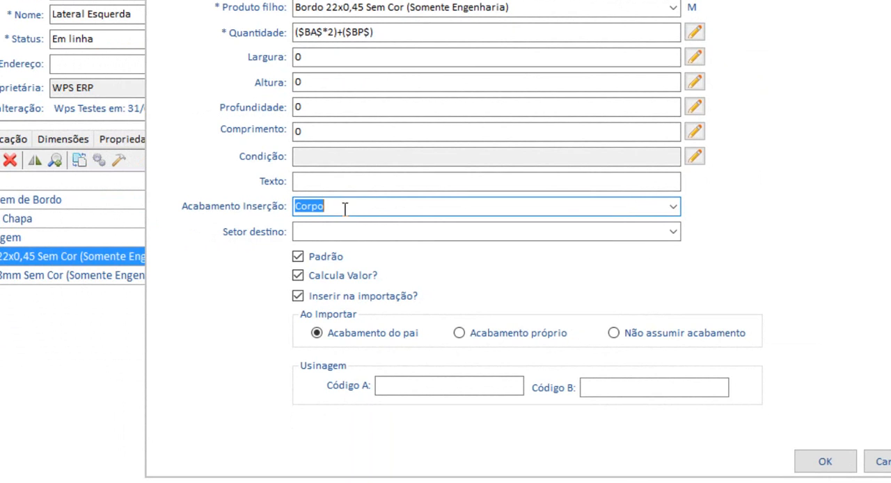
pyautogui.click(824, 462)
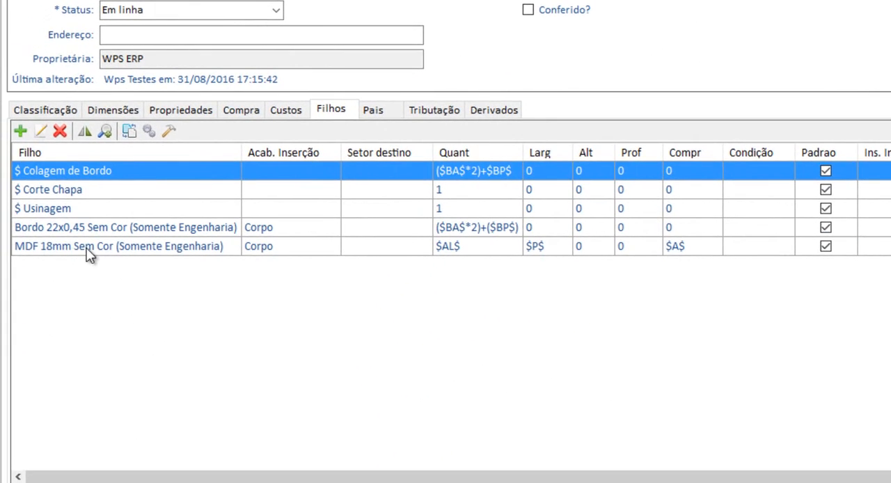
# Open the child product MDF 18mm Sem Cor (Somente Engenharia) for editing and examine its product name and quantity.
pyautogui.click(87, 252)
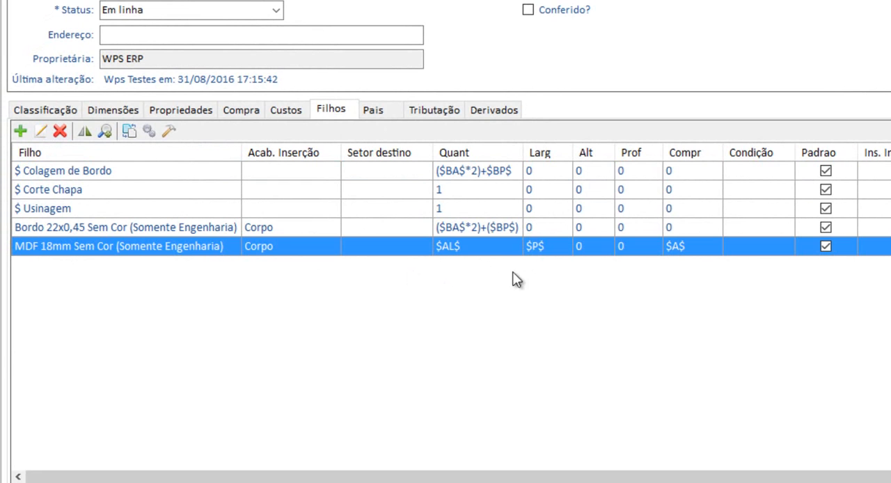
pyautogui.click(45, 132)
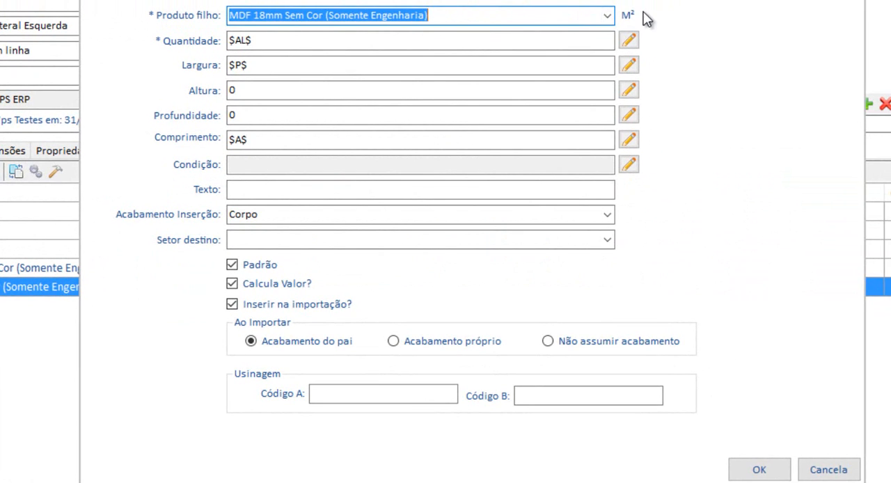
pyautogui.click(476, 18)
pyautogui.doubleClick(472, 18)
pyautogui.moveTo(255, 17); pyautogui.dragTo(416, 20)
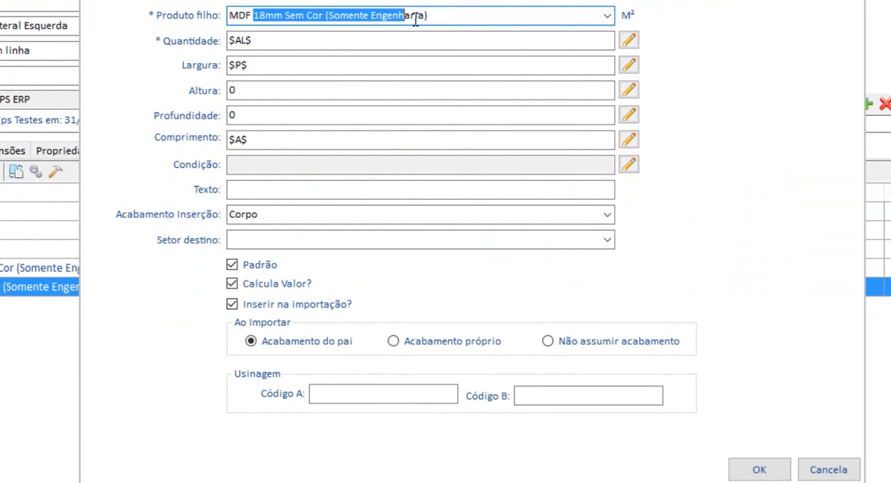
pyautogui.click(440, 20)
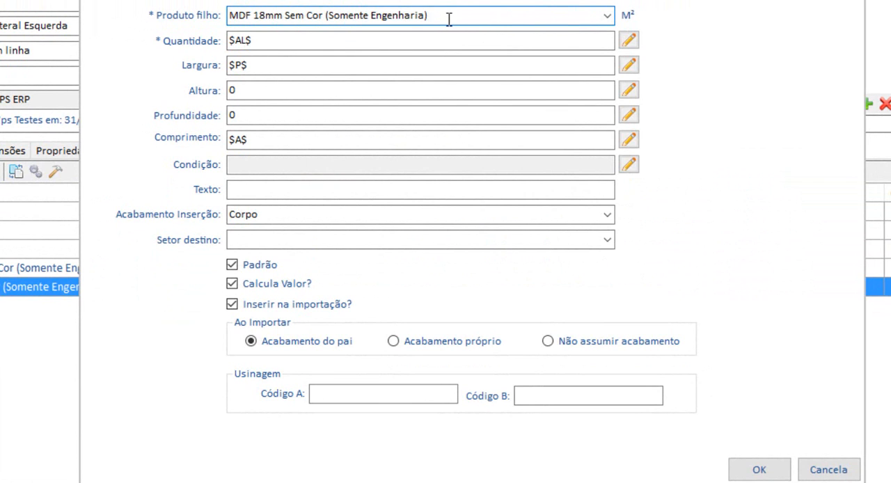
pyautogui.click(539, 35)
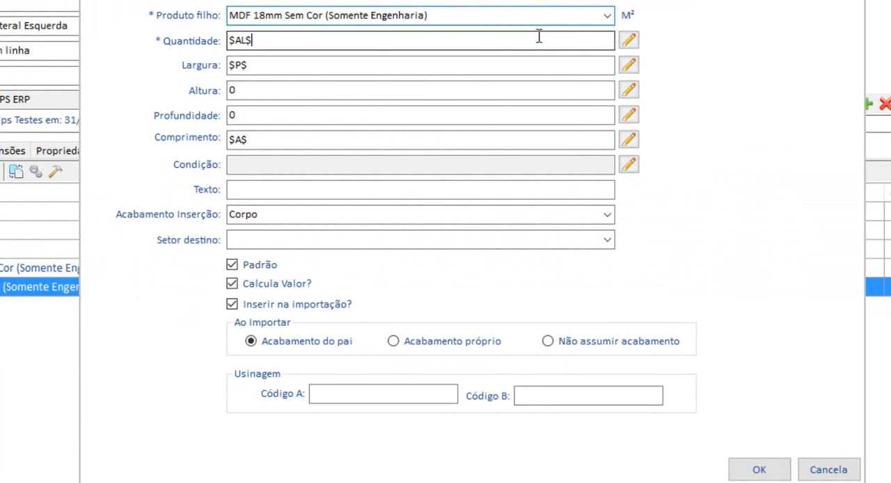
# Open the MDF's quantity formula in the expression editor and examine the area variable Área Lateral ($AL$).
pyautogui.click(628, 40)
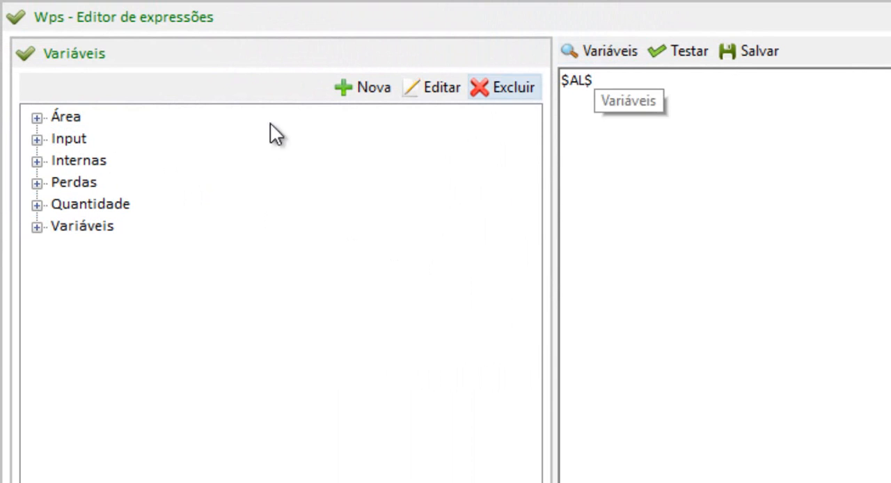
pyautogui.click(37, 118)
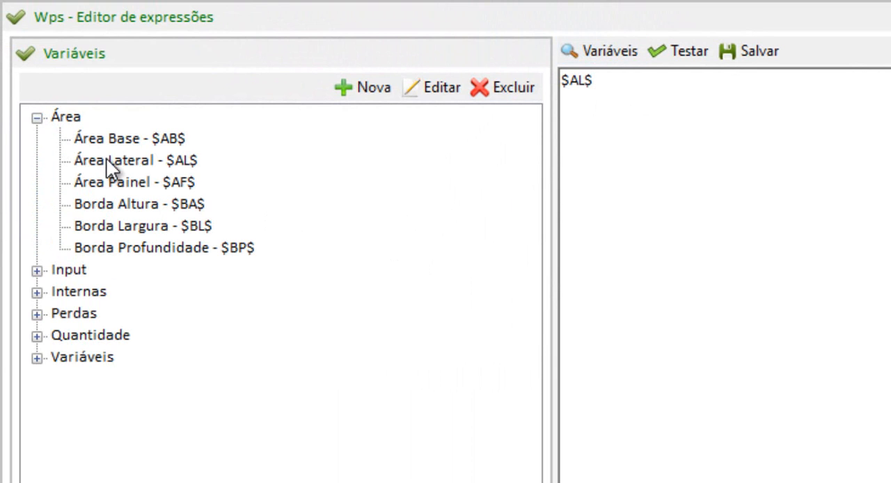
pyautogui.doubleClick(106, 157)
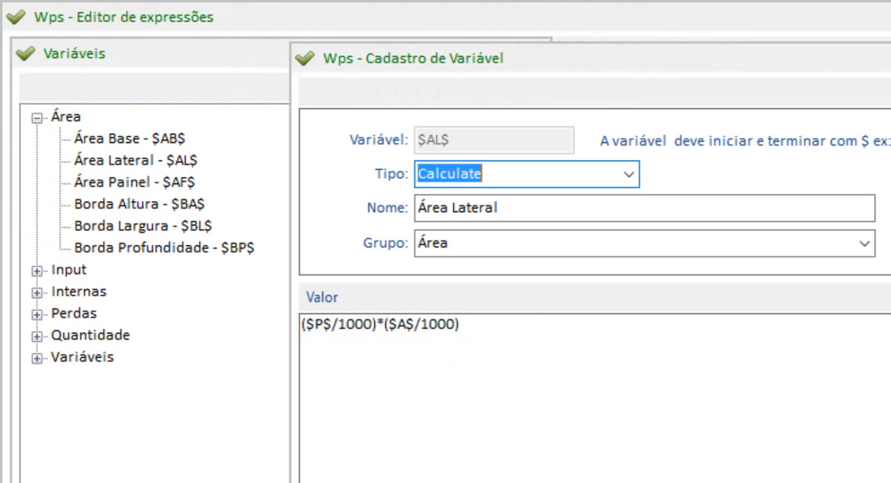
pyautogui.press('Escape')
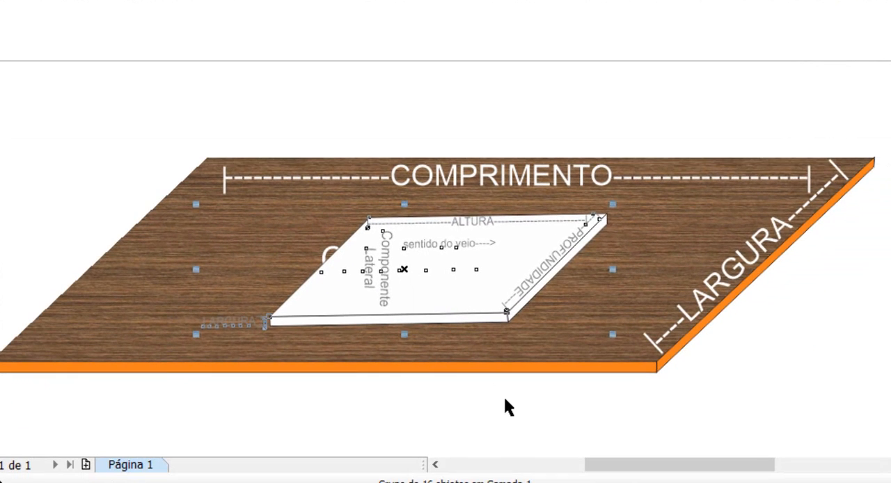
# Examine the board and Componente Lateral dimensions in the panel drawing, and return to WPS ERP to save the MDF's quantity expression.
pyautogui.click(505, 399)
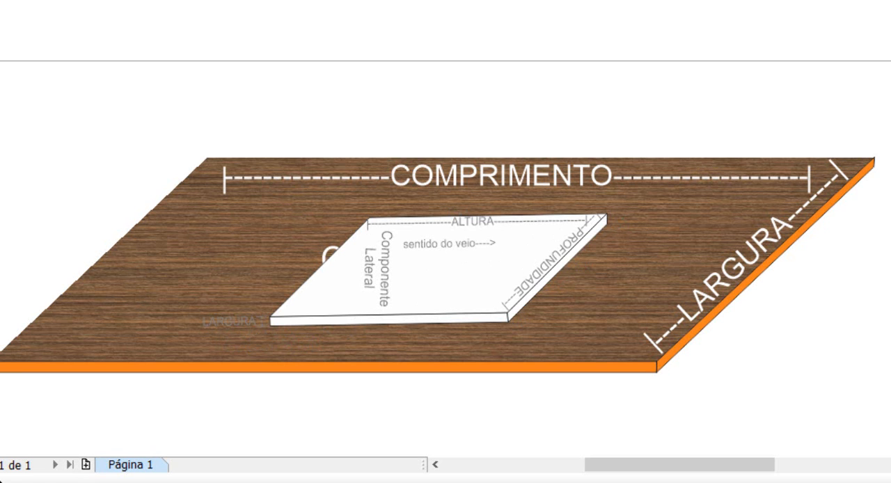
pyautogui.click(623, 443)
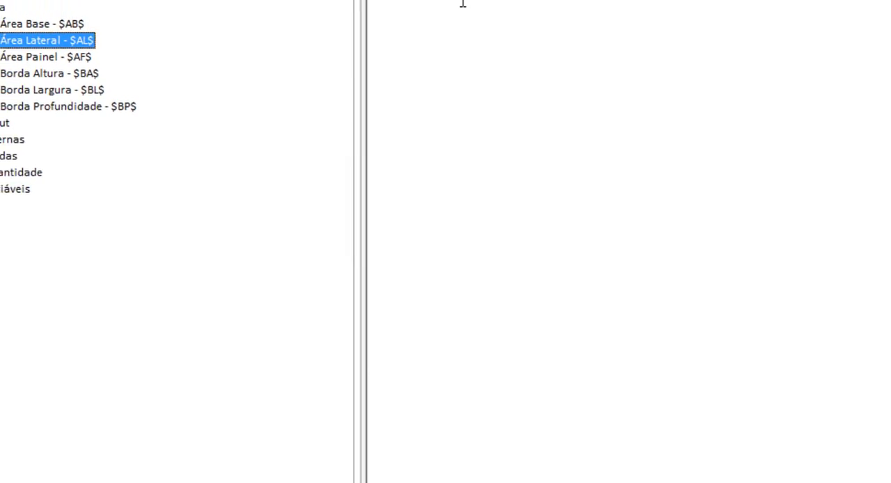
pyautogui.click(585, 46)
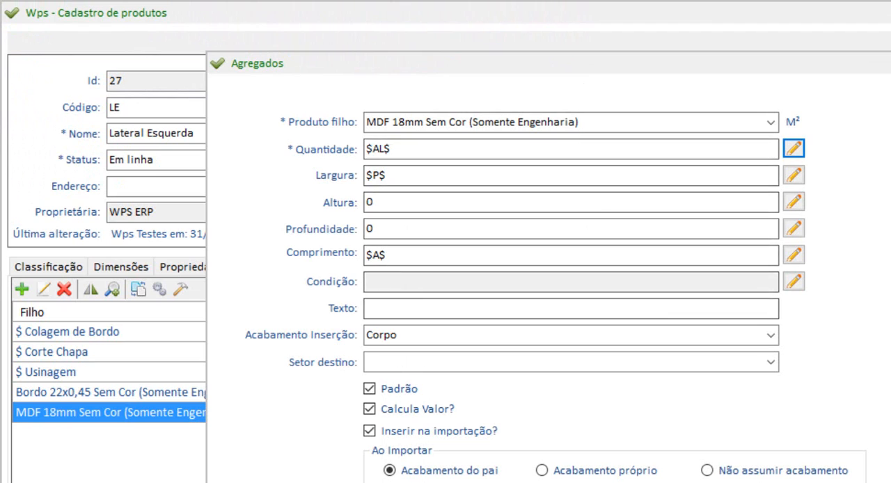
# Examine how the MDF's Largura and Comprimento are assigned the variables $P$ and $A$.
pyautogui.click(793, 149)
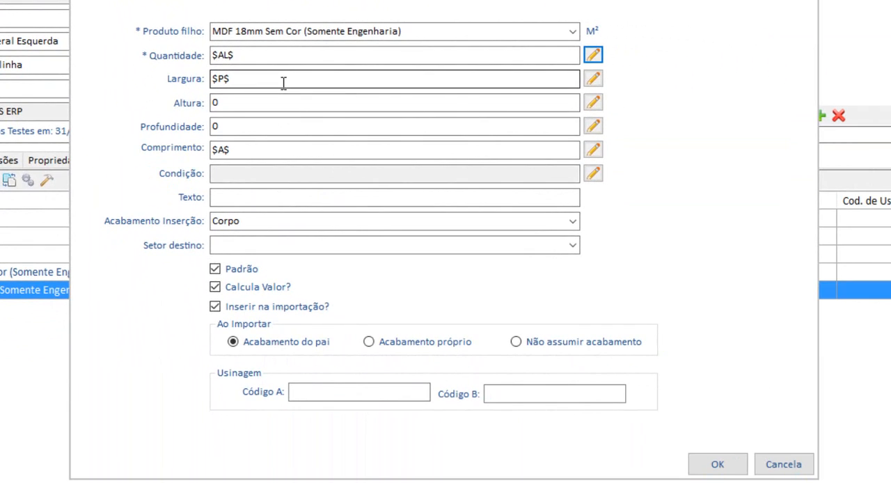
pyautogui.click(283, 83)
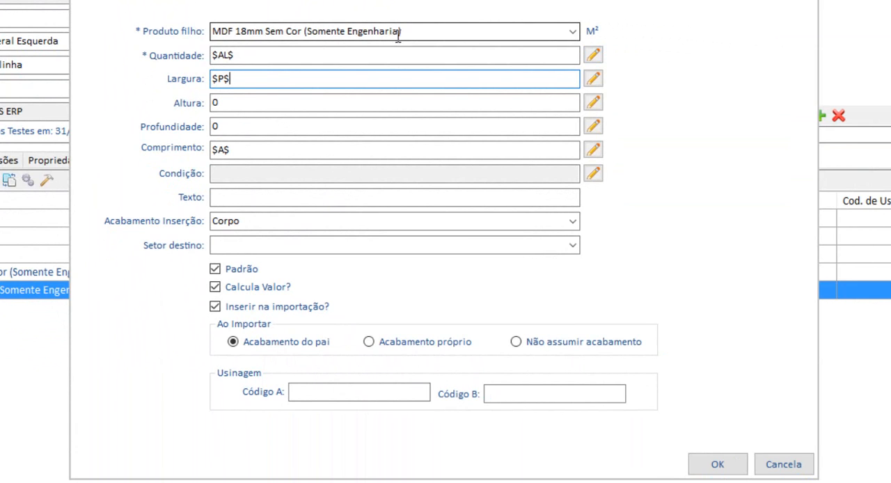
pyautogui.click(436, 36)
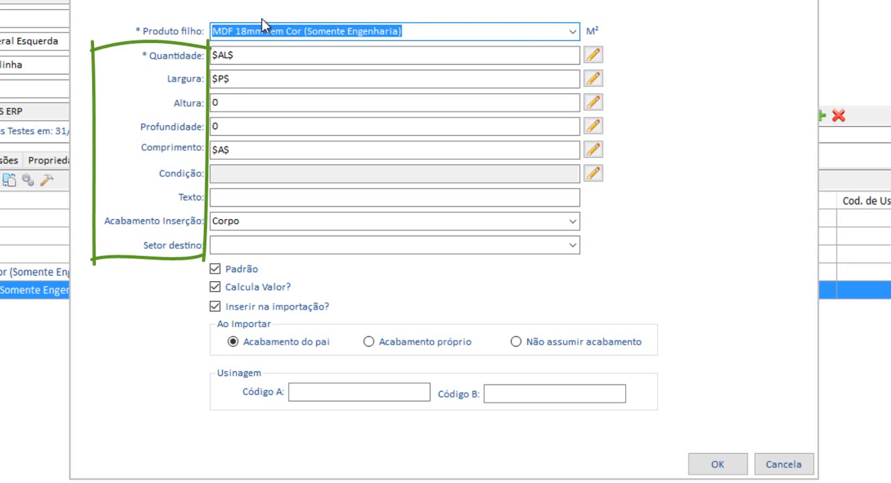
pyautogui.doubleClick(221, 81)
pyautogui.doubleClick(255, 148)
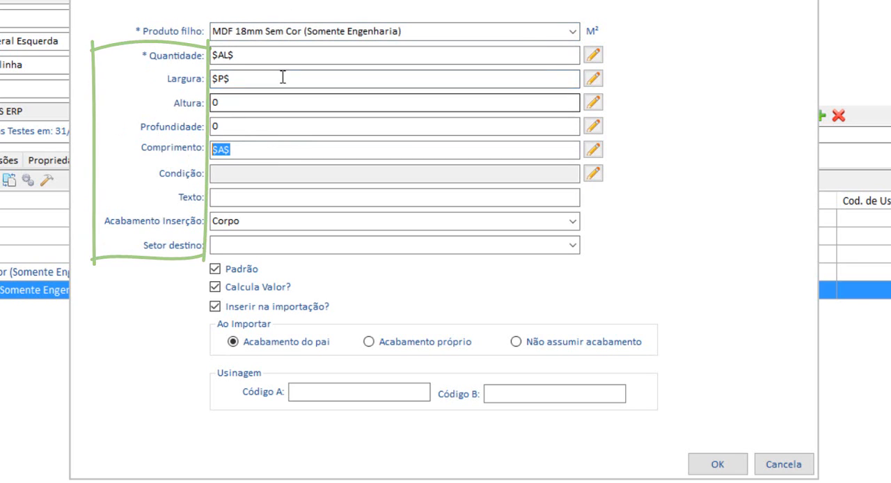
pyautogui.doubleClick(283, 78)
pyautogui.doubleClick(237, 151)
pyautogui.doubleClick(222, 83)
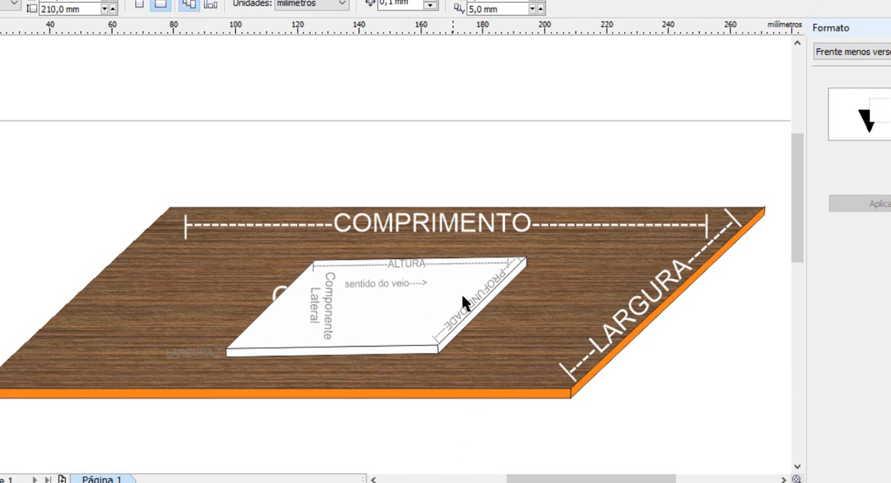
# In the panel drawing, move the Componente Lateral group about 35 mm toward the board's Largura edge.
pyautogui.moveTo(432, 303); pyautogui.dragTo(515, 317)
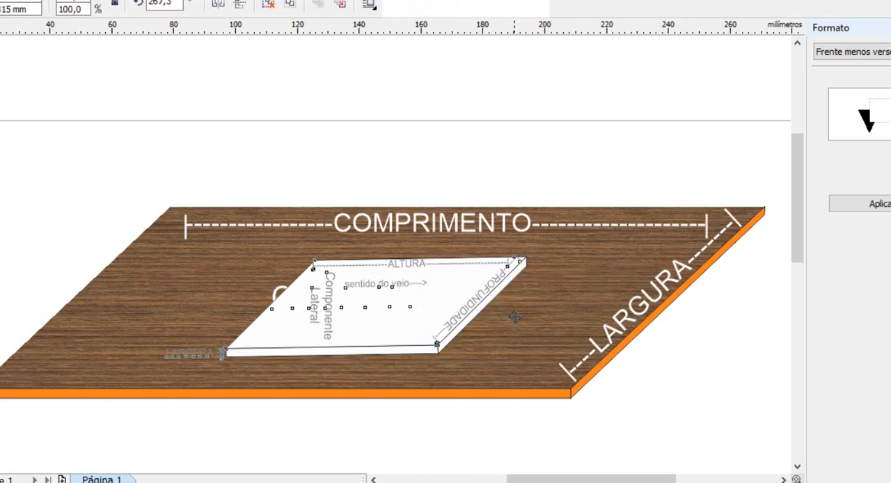
pyautogui.click(696, 383)
pyautogui.click(550, 321)
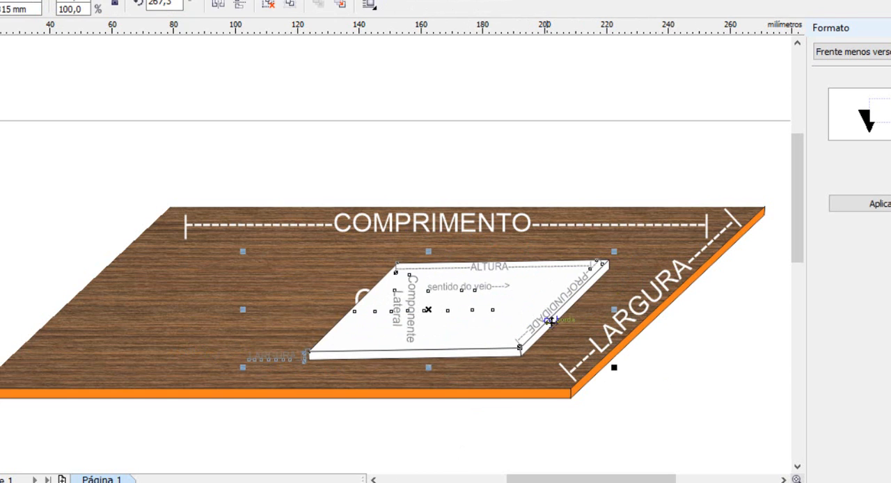
pyautogui.click(689, 383)
pyautogui.moveTo(528, 305); pyautogui.dragTo(553, 315)
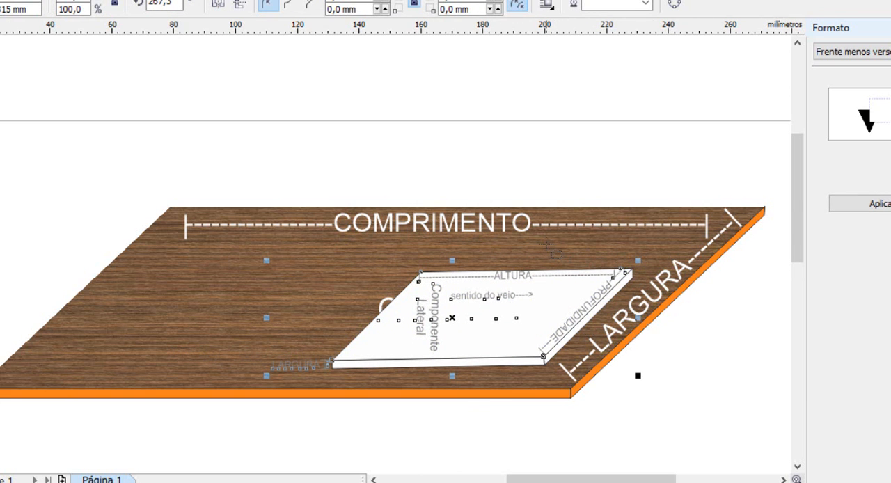
# Frame the Profundidade and Largura labels in the panel drawing with an unfilled red-outlined rectangle about 52 mm wide and 42 mm high.
pyautogui.moveTo(540, 237); pyautogui.dragTo(702, 422)
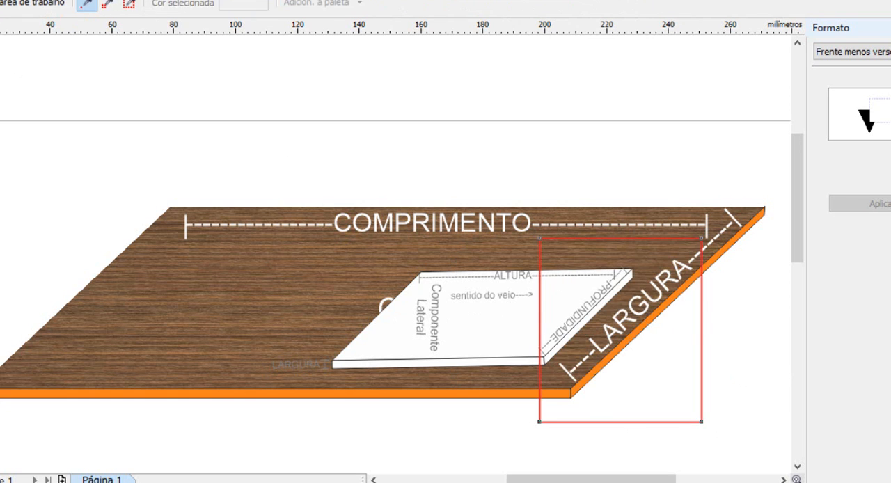
pyautogui.press('space')
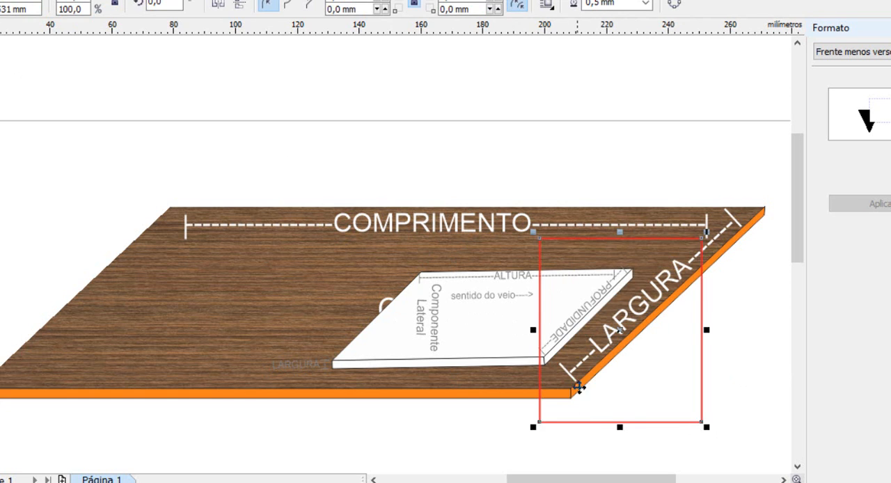
pyautogui.moveTo(620, 428); pyautogui.dragTo(621, 383)
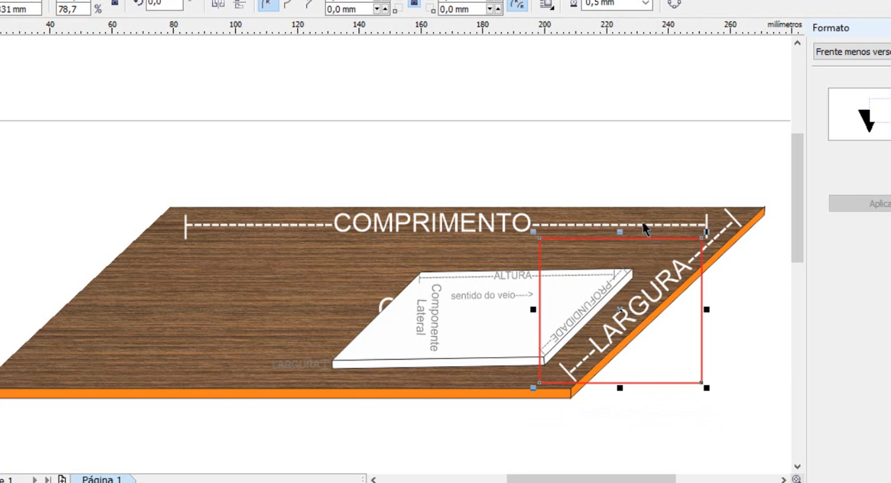
pyautogui.moveTo(621, 231); pyautogui.dragTo(622, 251)
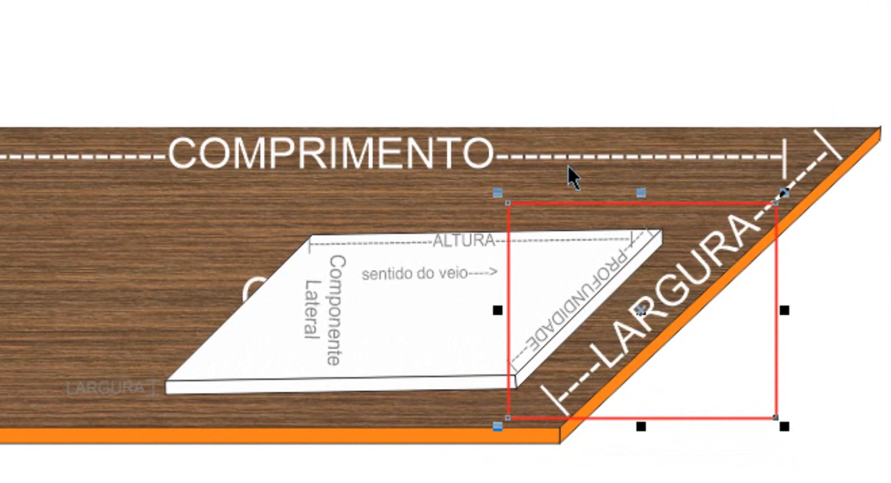
pyautogui.click(884, 243)
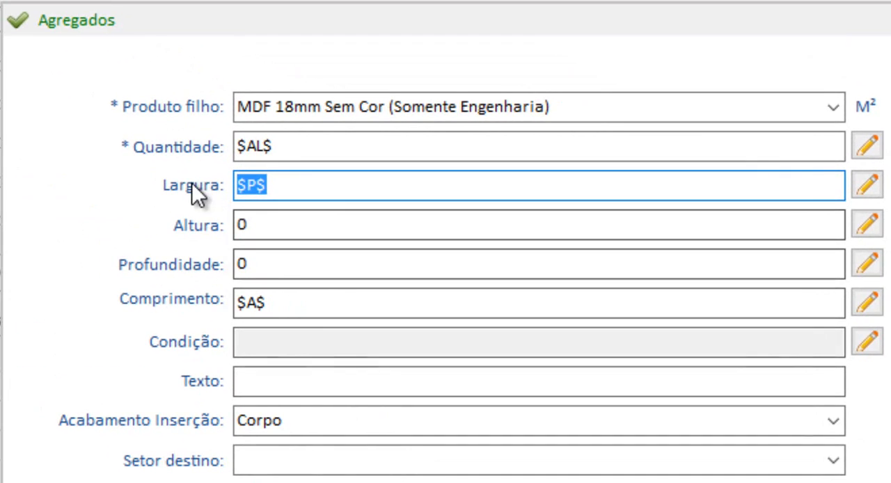
# Switch to WPS ERP, rebuild the MDF's Largura expression with the internal variable Profundidade ($P$), then test and save it.
pyautogui.click(279, 185)
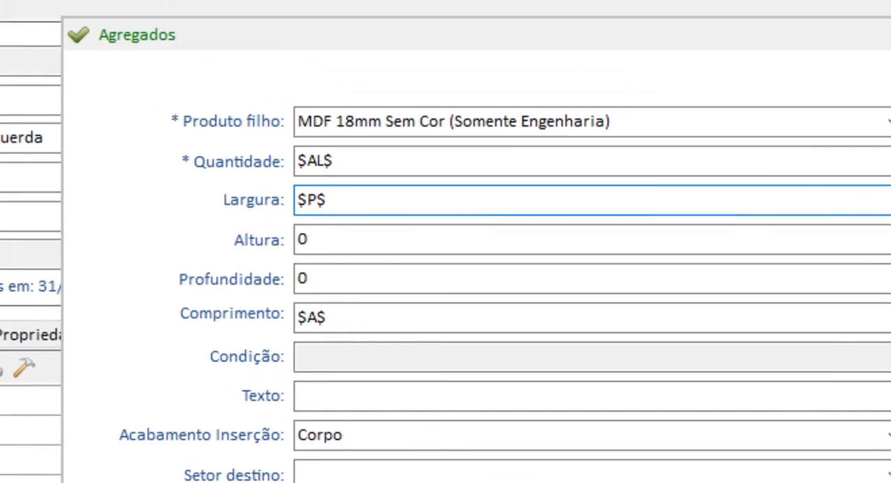
pyautogui.click(867, 184)
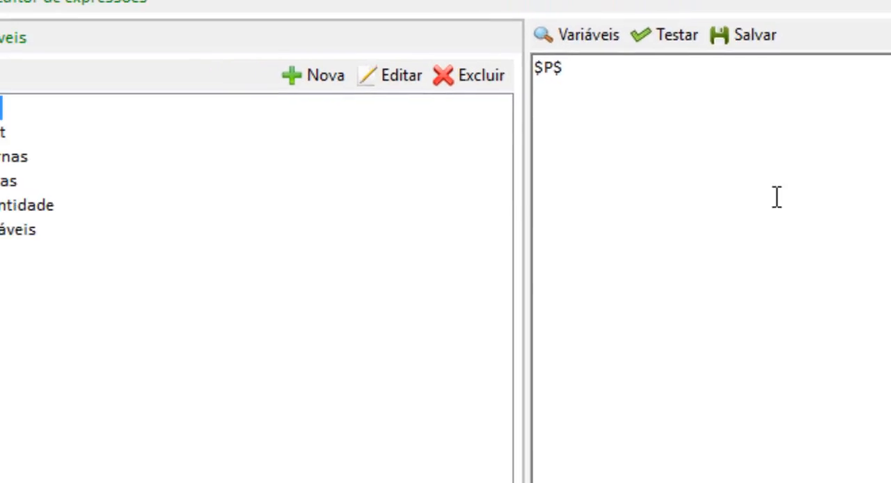
pyautogui.press('Delete')
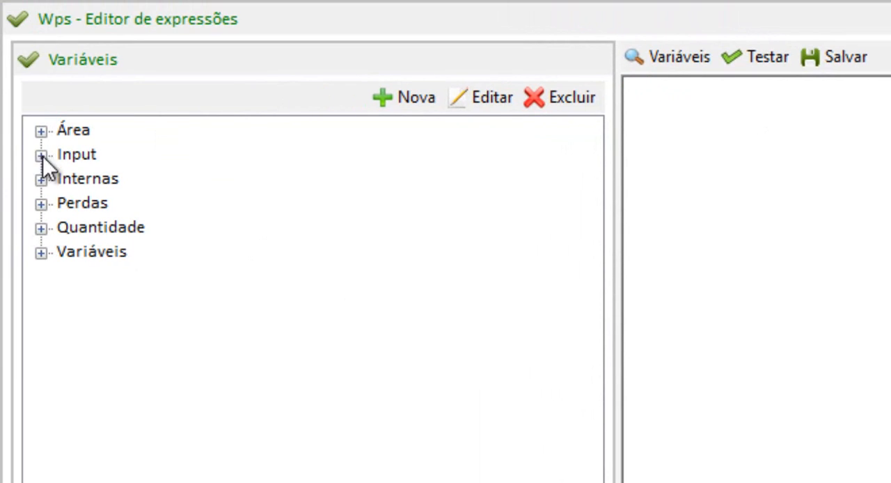
pyautogui.click(42, 180)
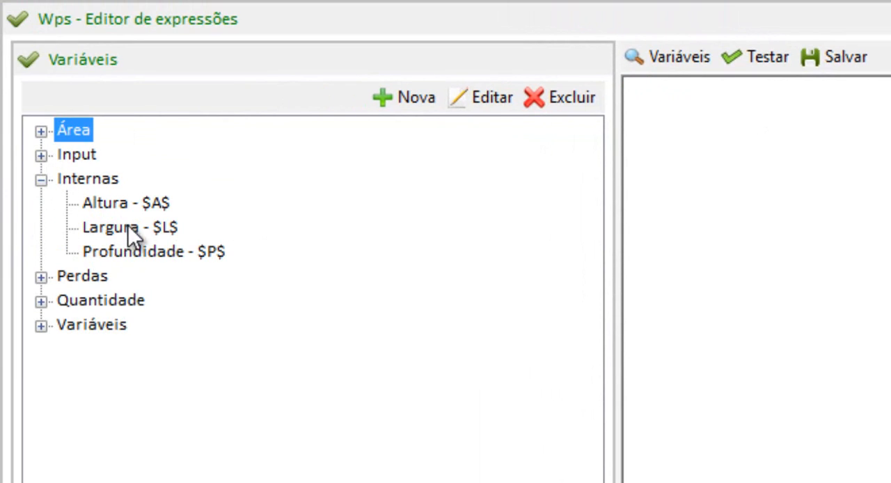
pyautogui.click(134, 254)
pyautogui.moveTo(765, 175); pyautogui.dragTo(765, 173)
pyautogui.click(756, 58)
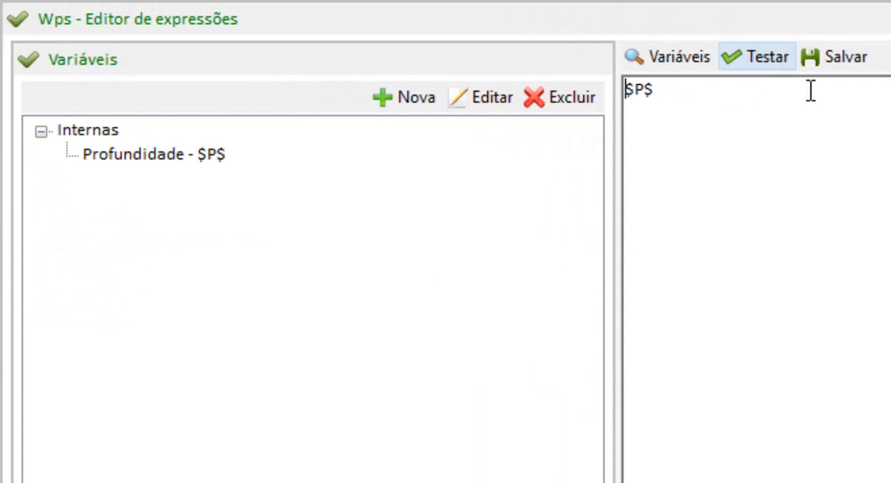
pyautogui.click(822, 59)
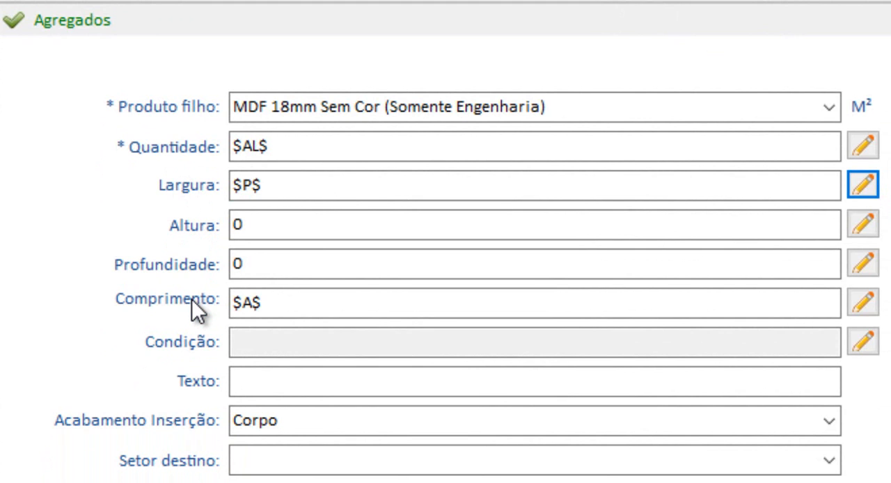
# Compare the expressions entered for the MDF's Largura and Comprimento.
pyautogui.click(263, 186)
pyautogui.click(263, 185)
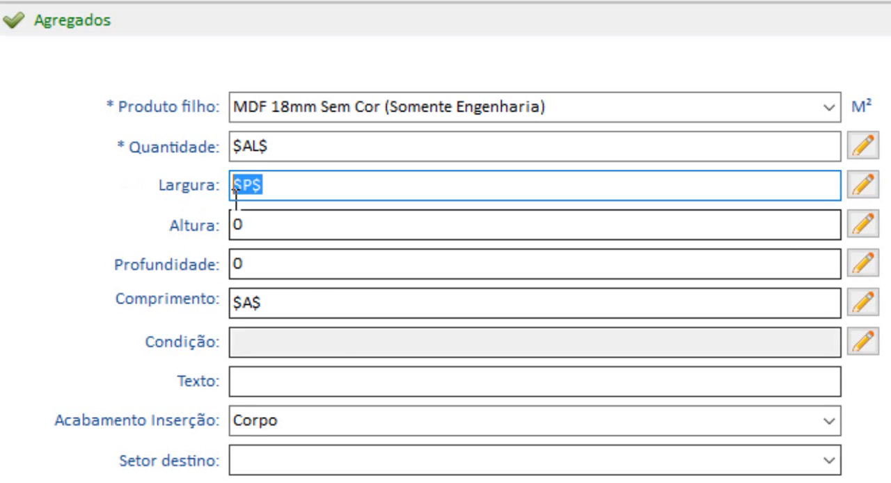
pyautogui.moveTo(284, 305); pyautogui.dragTo(229, 305)
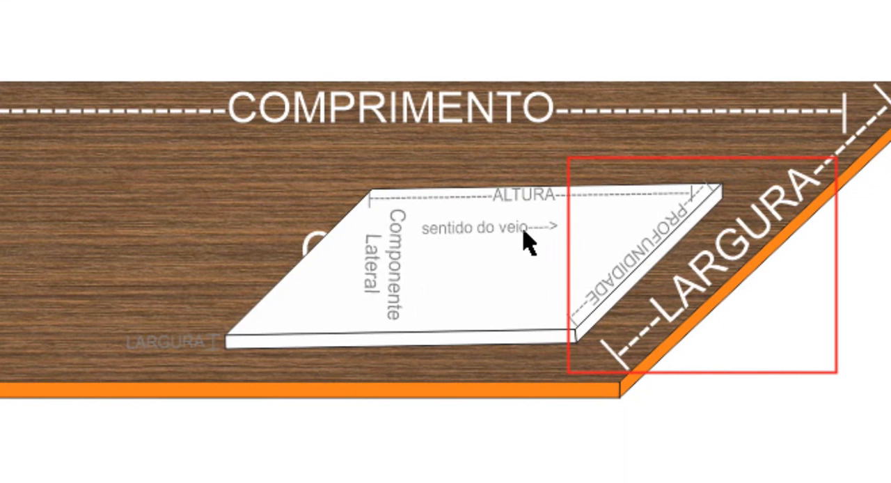
# In the panel drawing, move Componente Lateral beneath the Comprimento label and refit the red rectangle around the Comprimento and Altura labels.
pyautogui.moveTo(592, 334); pyautogui.dragTo(440, 290)
pyautogui.moveTo(659, 156); pyautogui.dragTo(330, 0)
pyautogui.moveTo(513, 55); pyautogui.dragTo(576, 56)
pyautogui.moveTo(232, 56); pyautogui.dragTo(220, 54)
pyautogui.moveTo(396, 0); pyautogui.dragTo(394, 56)
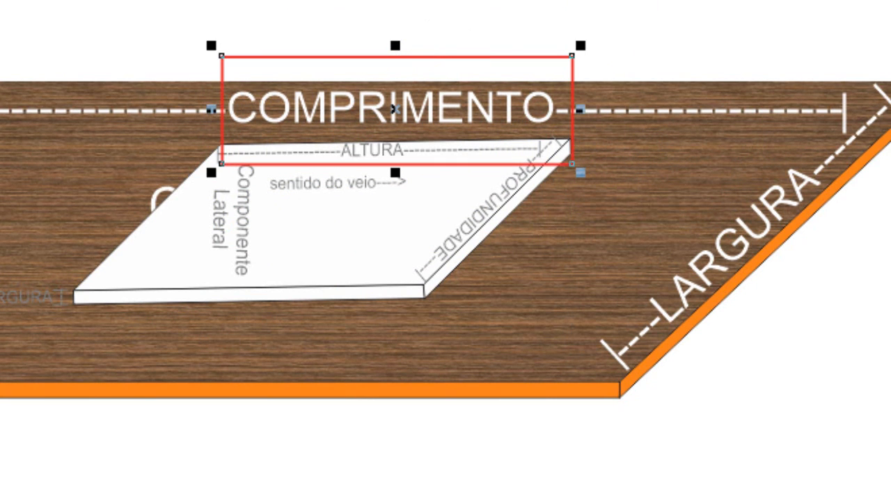
pyautogui.press('Escape')
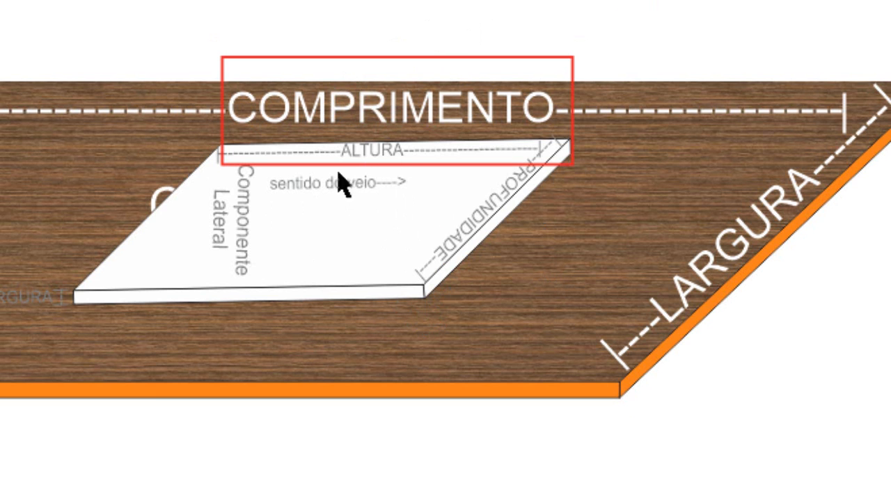
# Return to WPS ERP, review the MDF's Comprimento and its Acabamento Inserção of Corpo, and confirm the child product's entry.
pyautogui.moveTo(240, 480)
pyautogui.click(348, 474)
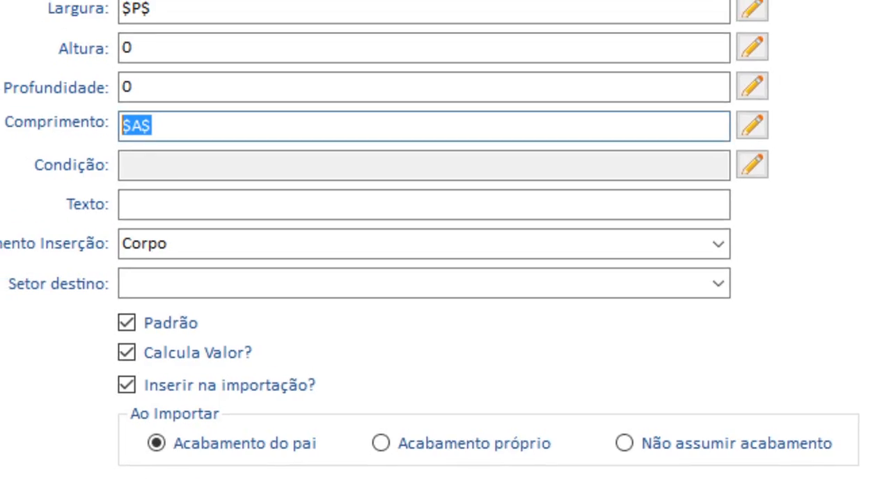
pyautogui.press('BackSpace')
pyautogui.hotkey('ctrl', 'z')
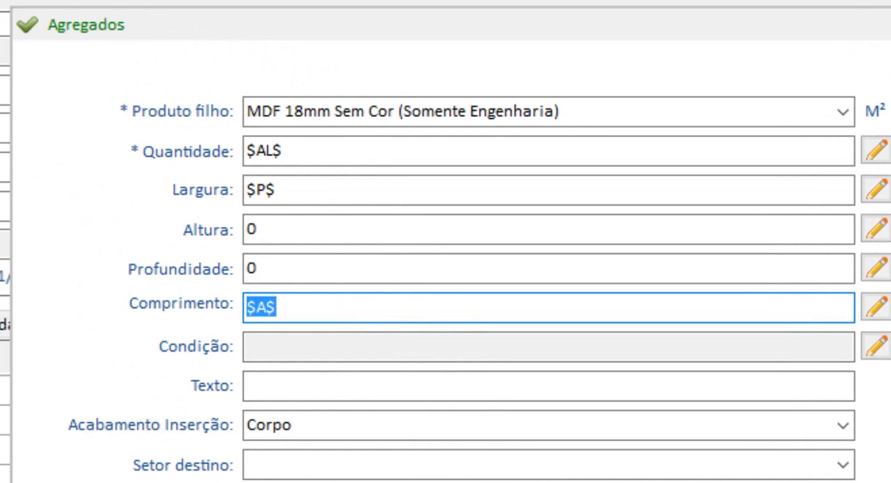
pyautogui.click(350, 420)
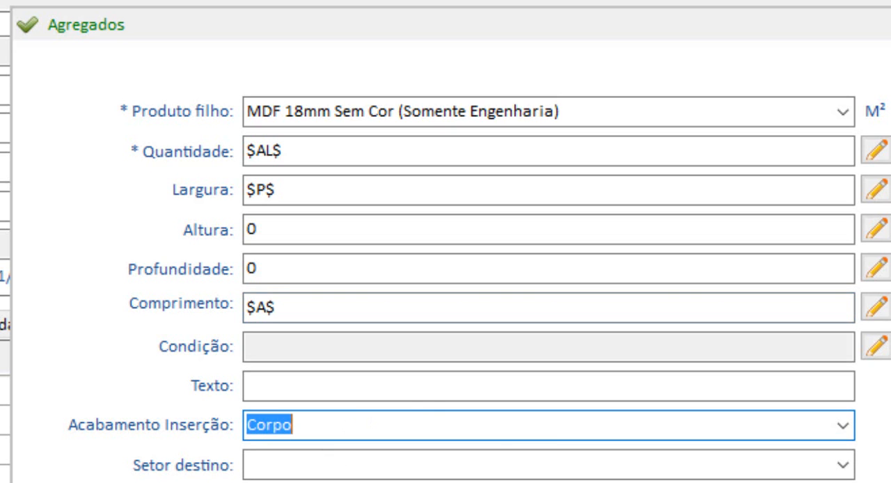
pyautogui.click(313, 426)
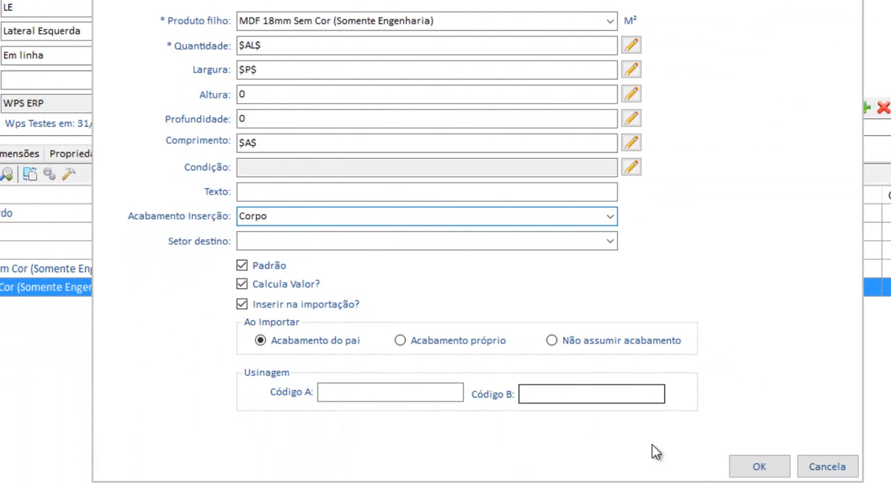
pyautogui.click(759, 467)
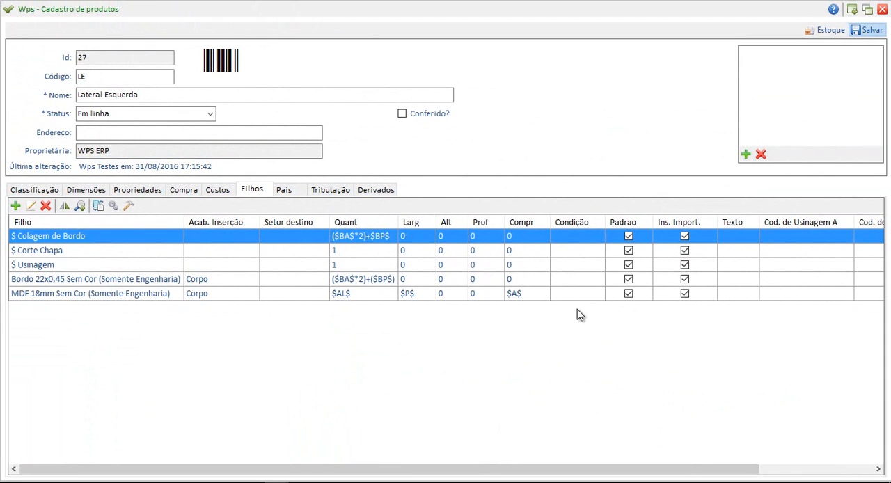
pyautogui.click(502, 294)
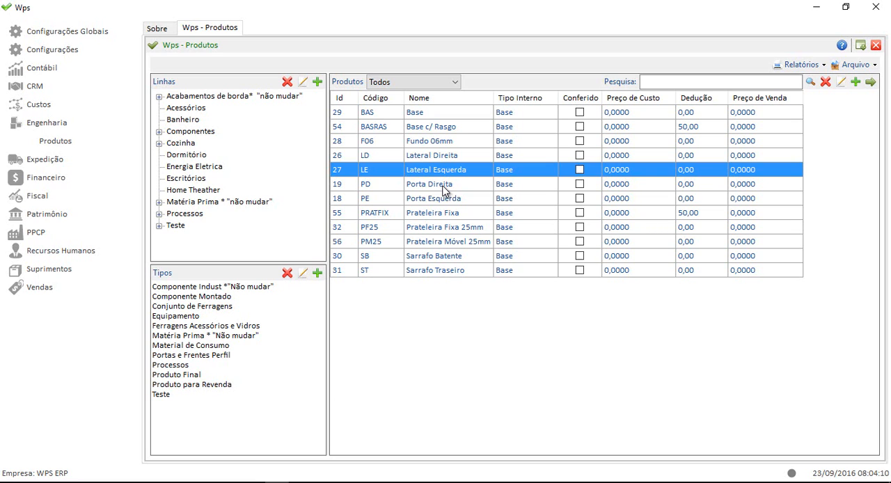
# Open the Porta Direita product, examine its child products and dimension formulas, and close the record.
pyautogui.click(445, 190)
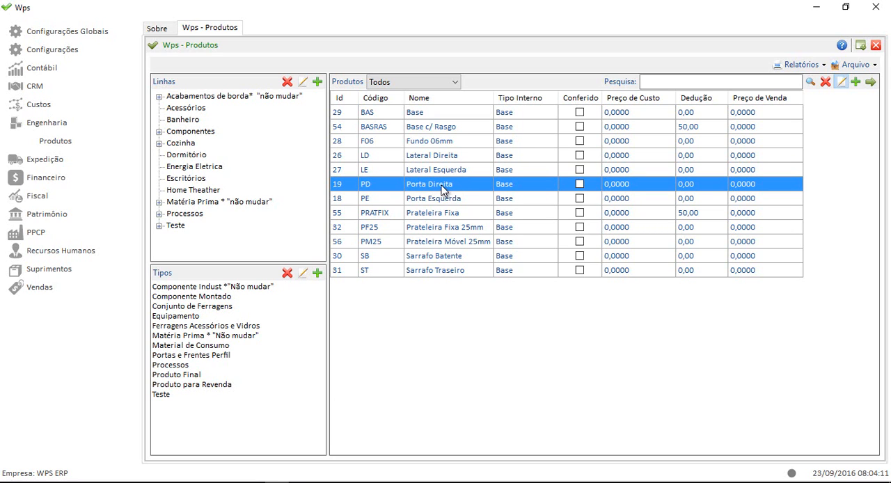
pyautogui.doubleClick(444, 190)
pyautogui.click(255, 188)
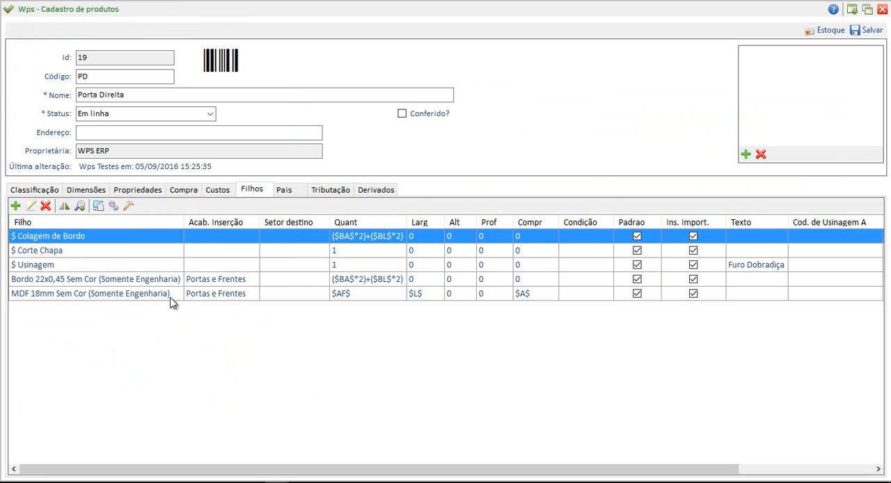
pyautogui.click(883, 9)
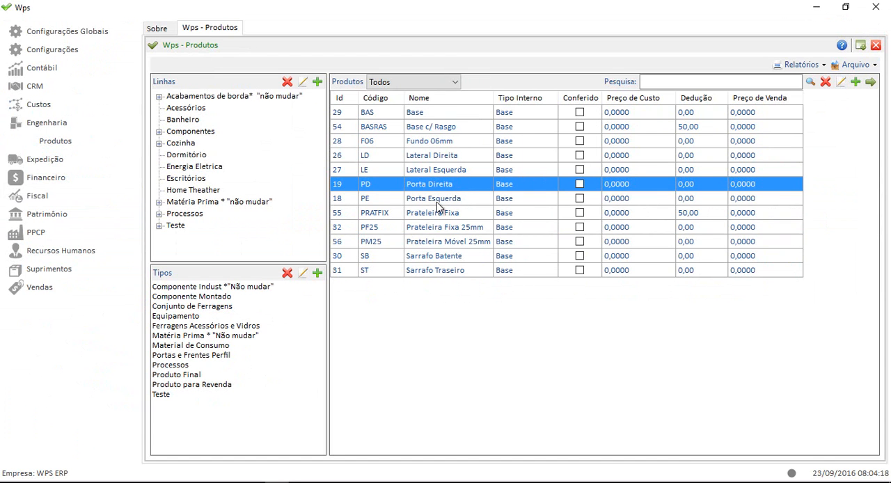
# Open the Lateral Direita product and examine its child products, edge banding, machining codes and destination sector.
pyautogui.click(449, 157)
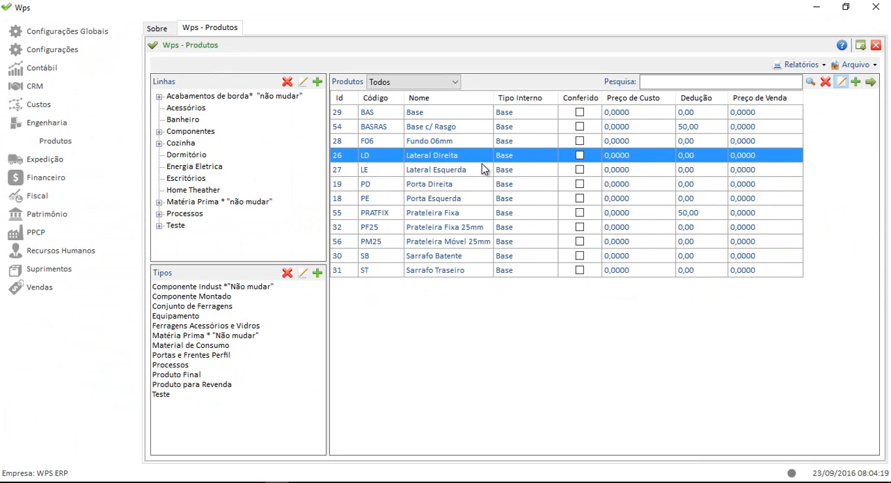
pyautogui.doubleClick(475, 155)
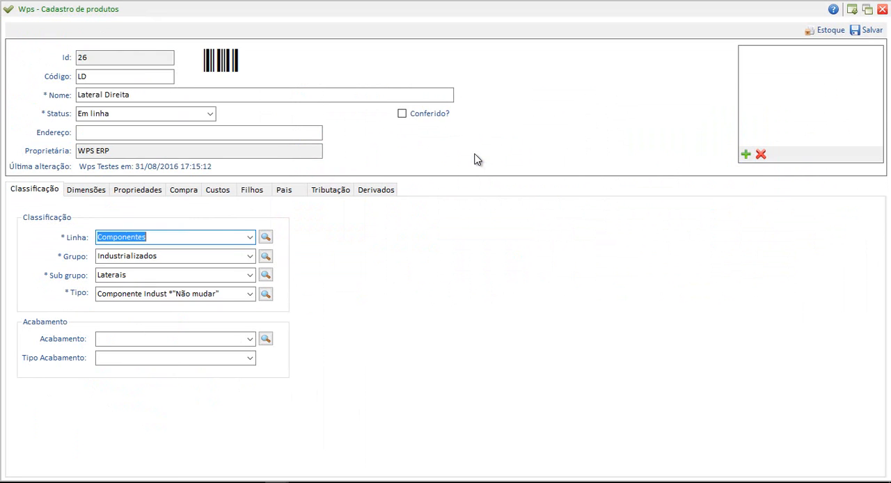
pyautogui.click(149, 197)
pyautogui.click(247, 192)
pyautogui.click(222, 191)
pyautogui.click(255, 192)
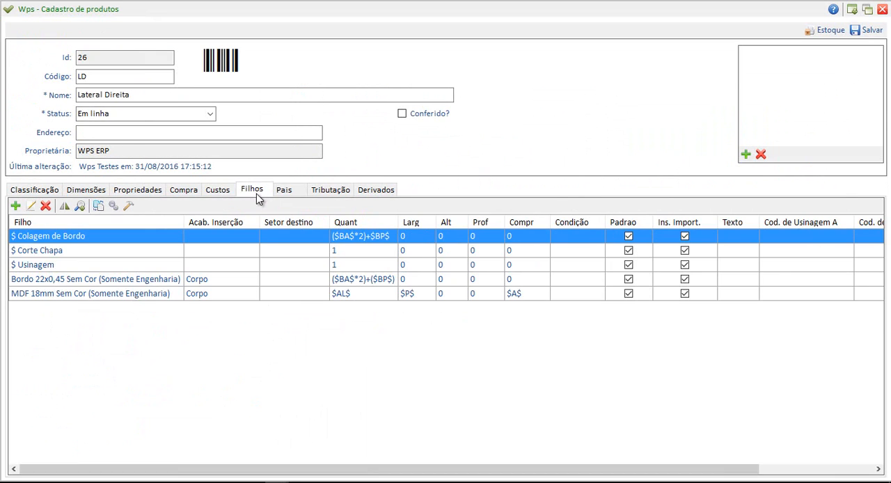
pyautogui.click(220, 194)
pyautogui.click(186, 193)
pyautogui.click(139, 193)
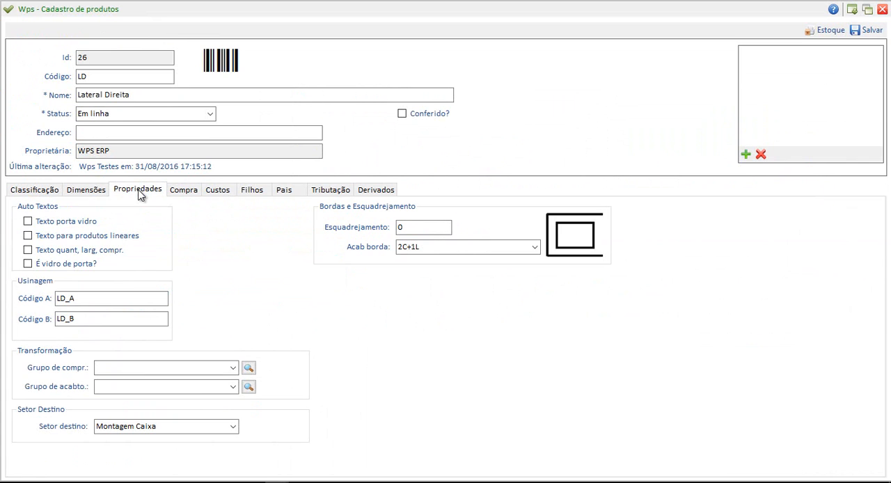